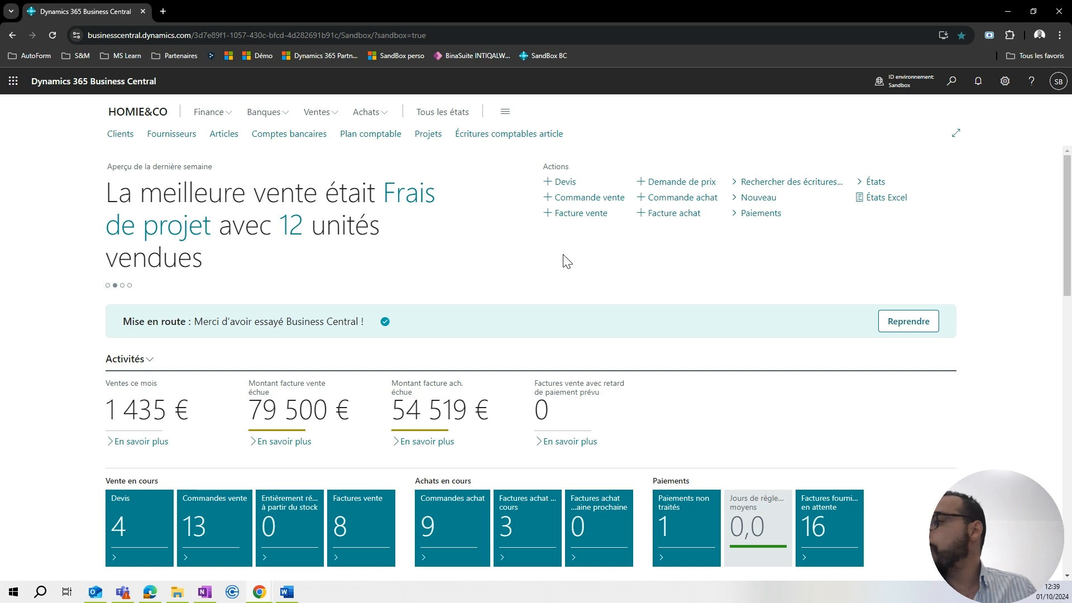
Find the item AR-ASS-001 "Chaise Noir FARE 360°" by searching the items for "chaise" and open its card.
left_click(228, 139)
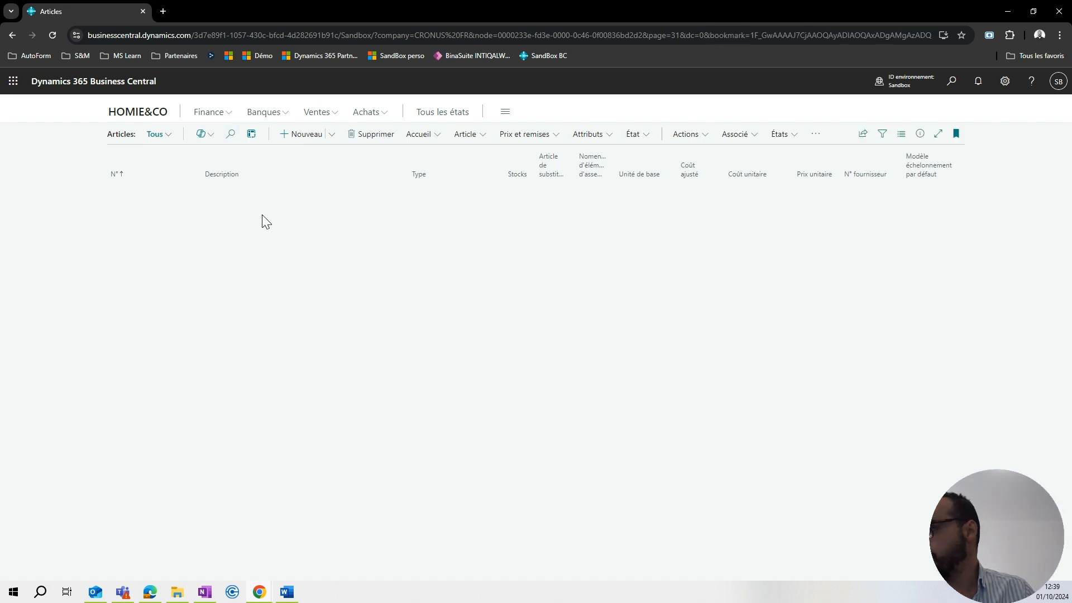
left_click(232, 139)
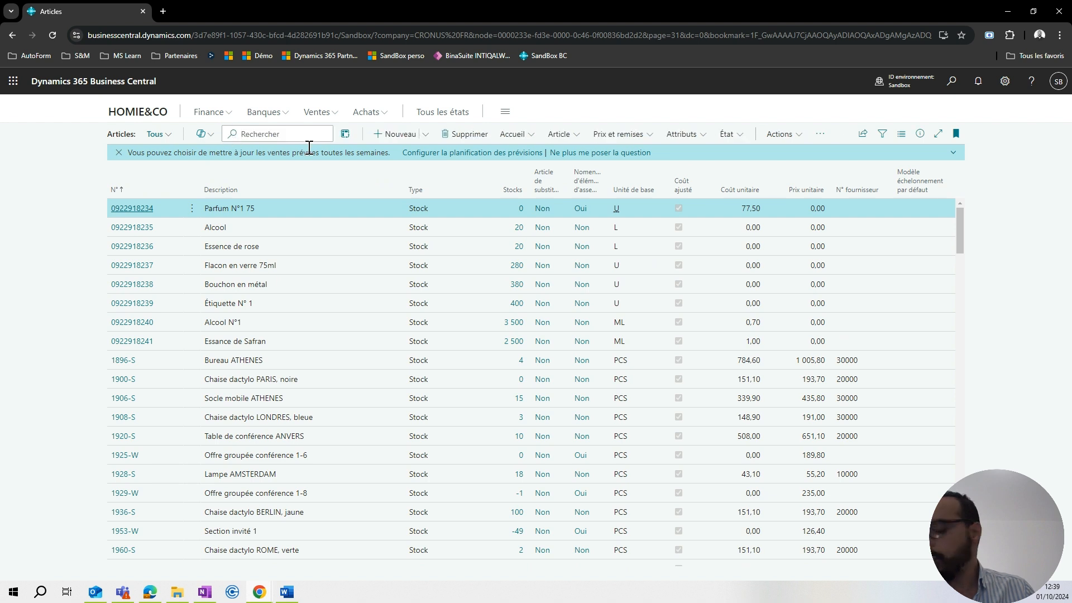
type("chaise")
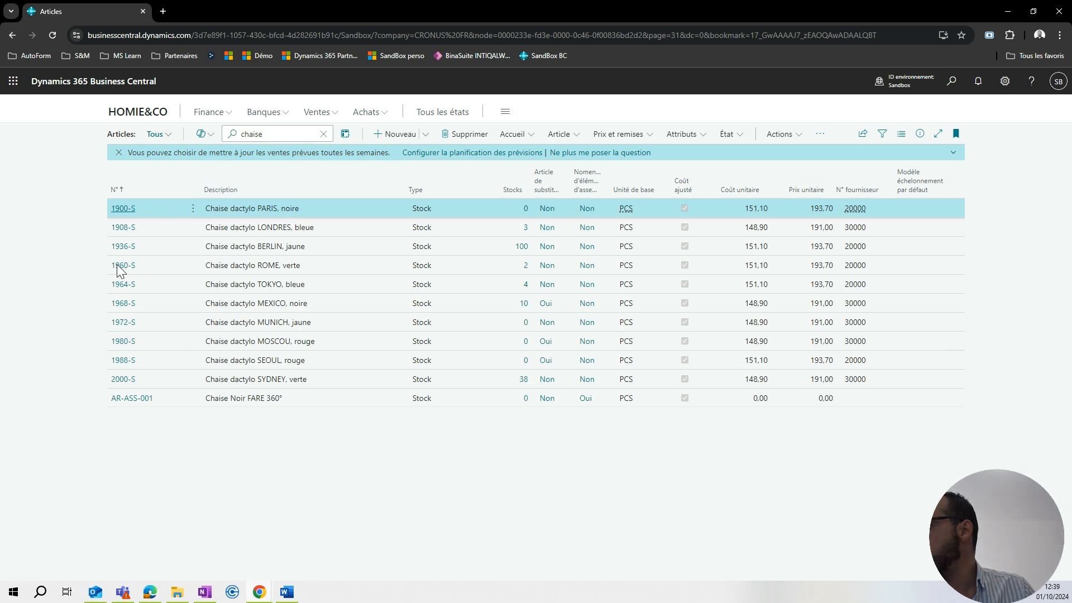
left_click(144, 406)
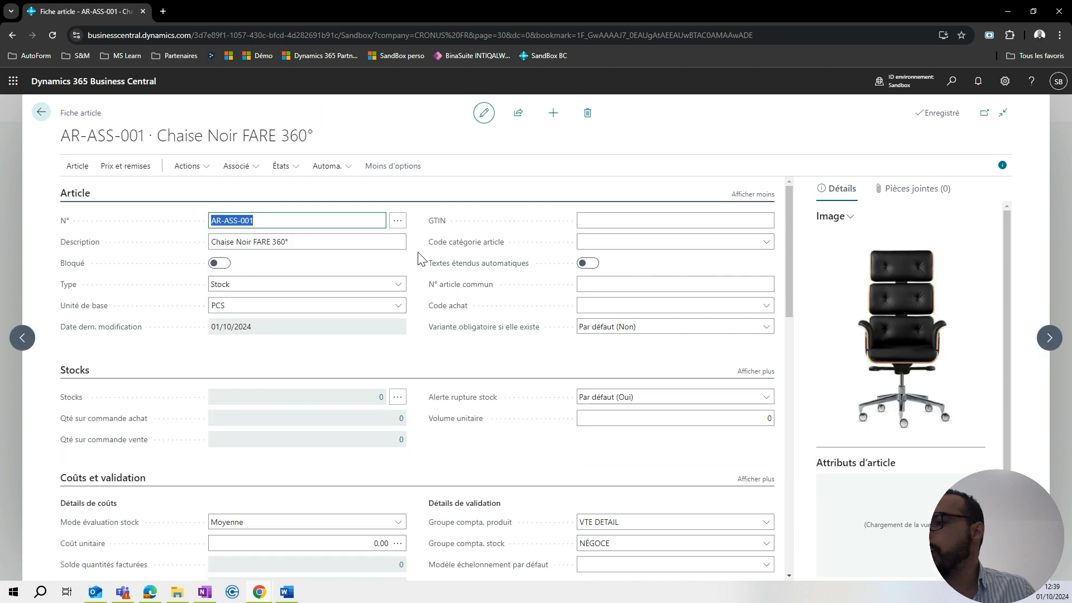
Examine the available assembly policy options (Stratégie d'assemblage) in the replenishment section of the chair's item card.
scroll(420, 258, "down", 4)
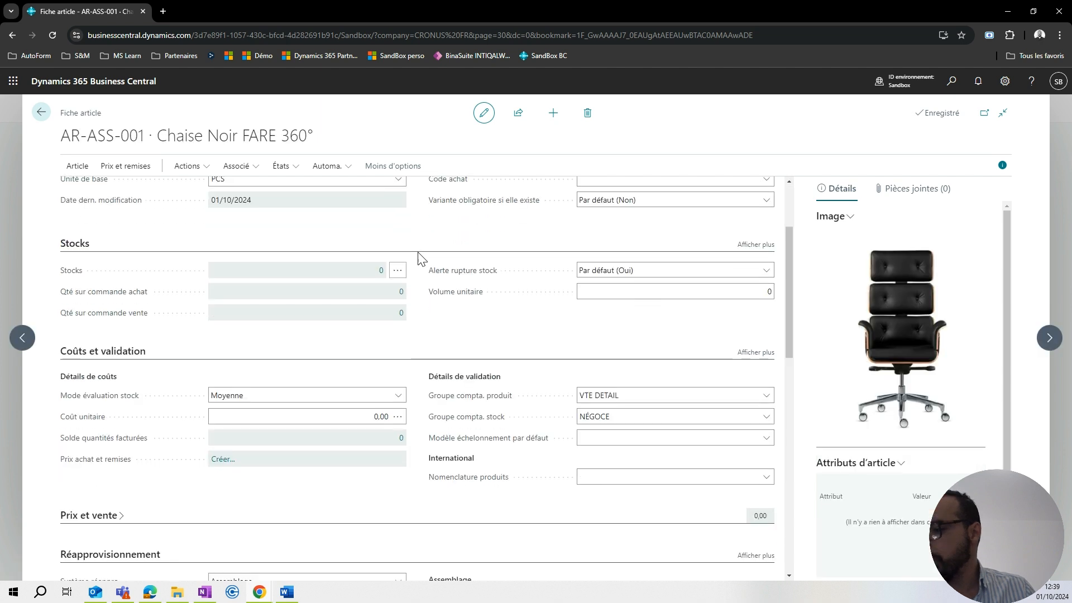
scroll(420, 258, "down", 2)
scroll(420, 257, "down", 1)
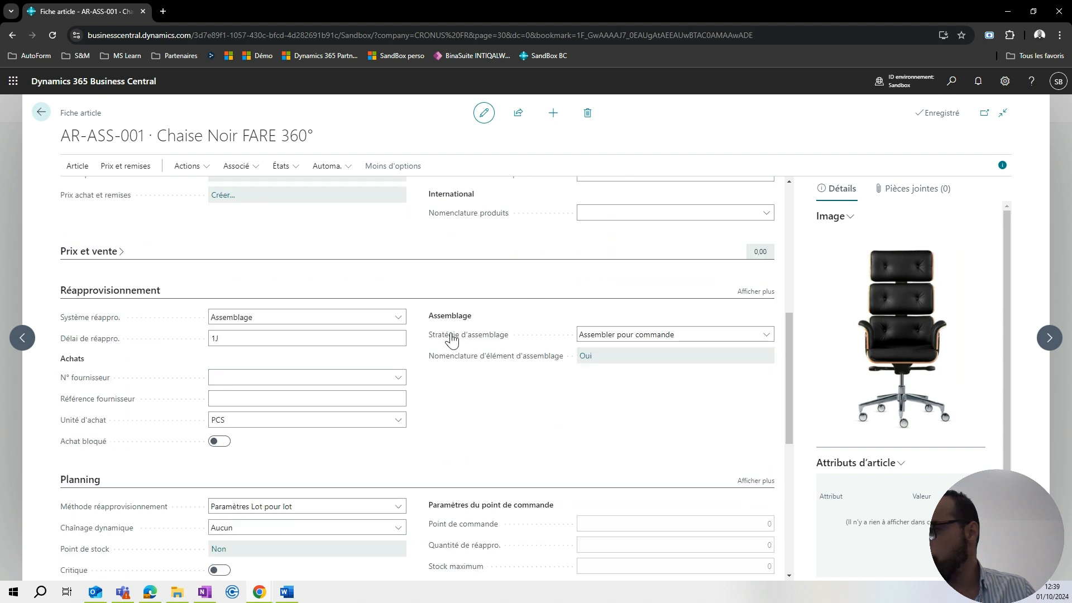
left_click(661, 334)
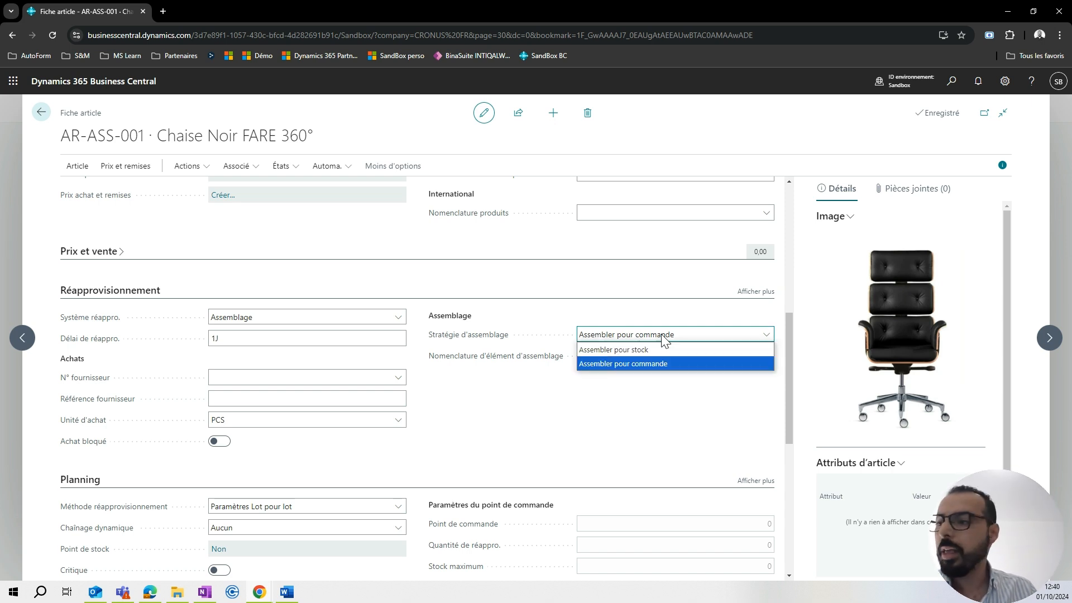
left_click(655, 316)
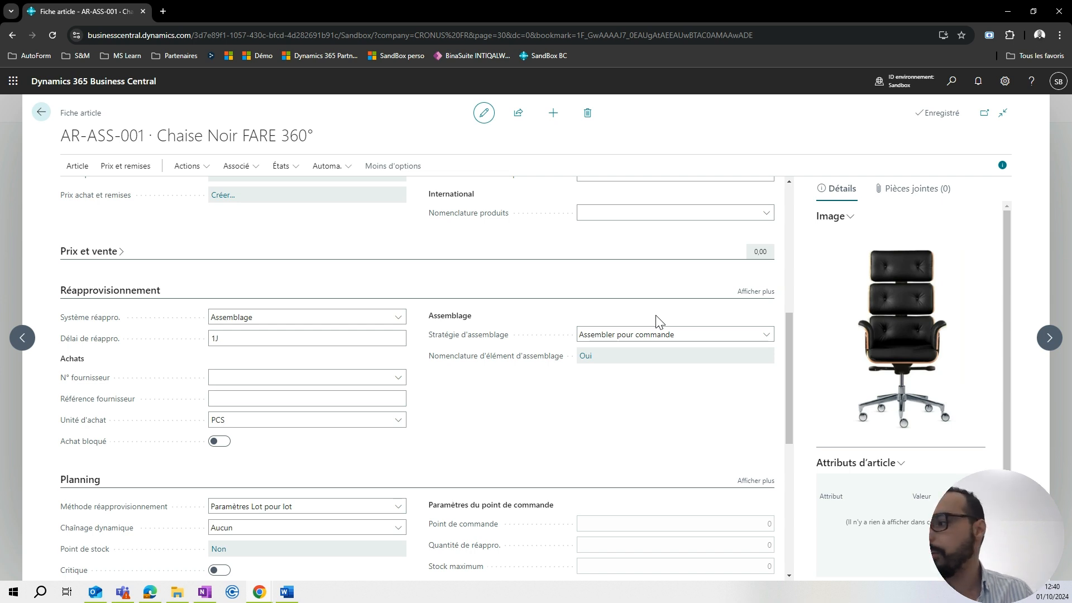
left_click(658, 336)
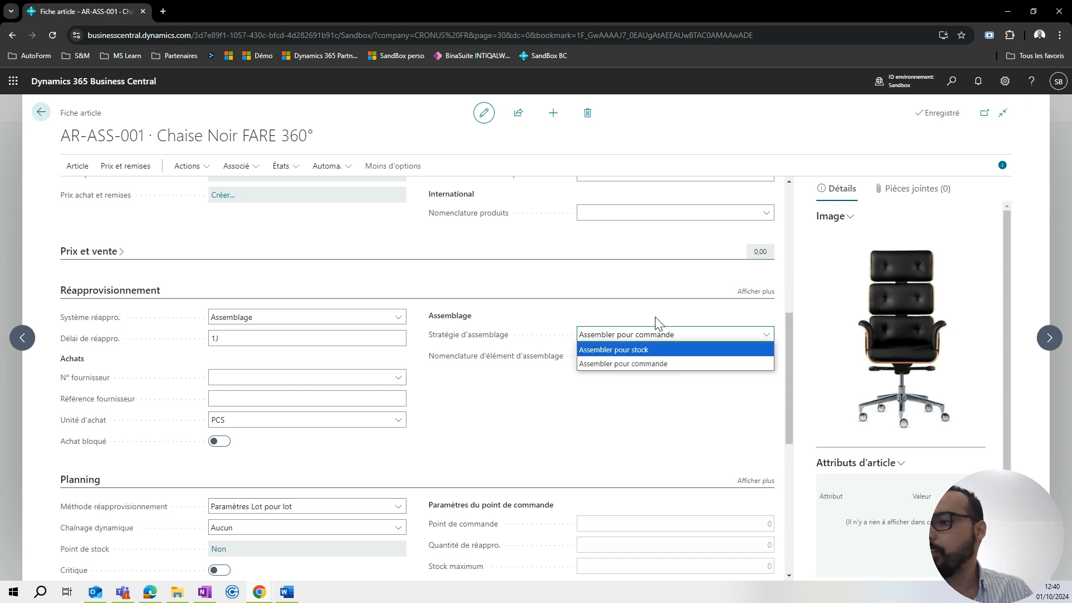
left_click(656, 316)
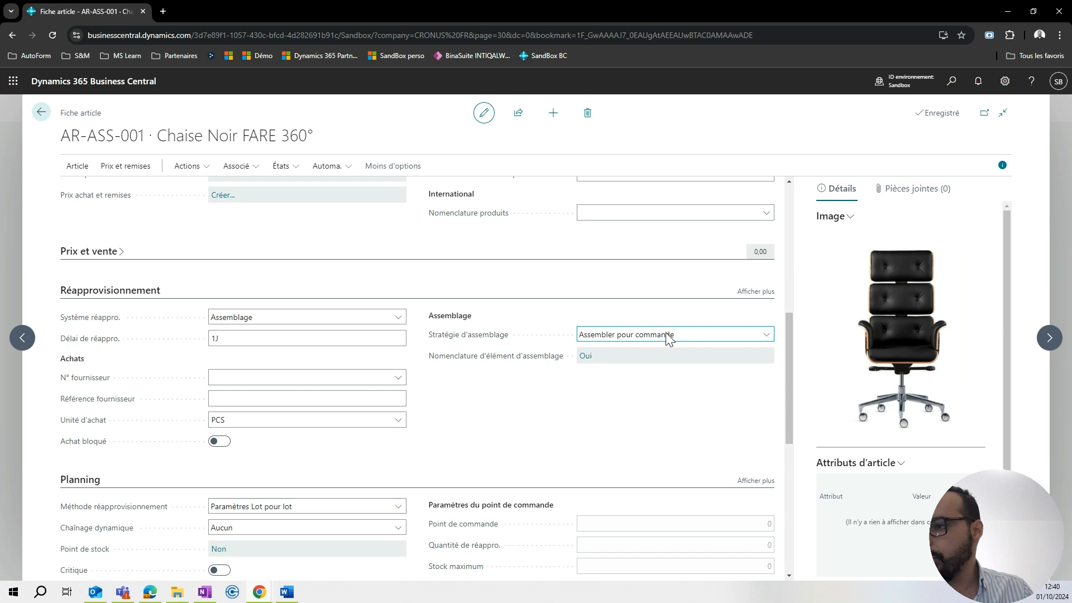
Review the components in the chair's assembly bill of materials and return to the item list.
left_click(584, 362)
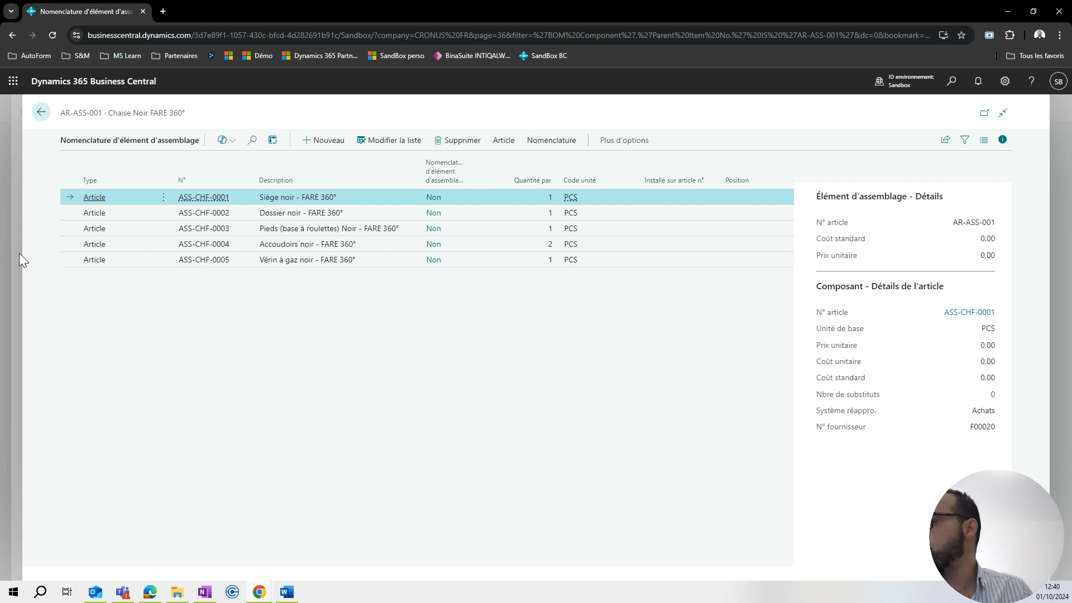
key("Escape")
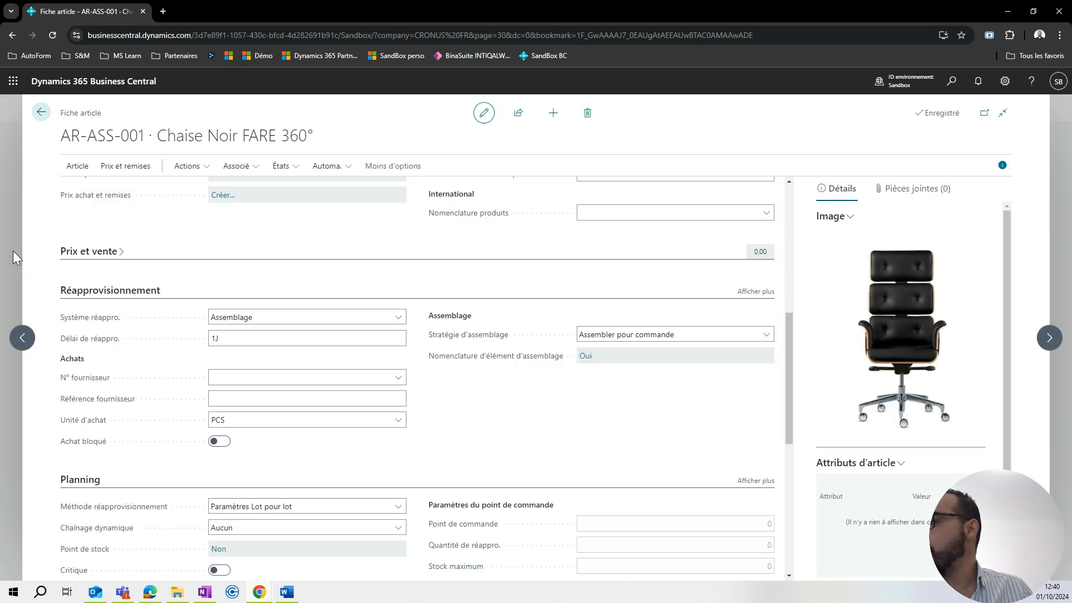
key("Escape")
Dismiss the sales forecast notification on the item list and open the list of sales orders.
left_click(118, 153)
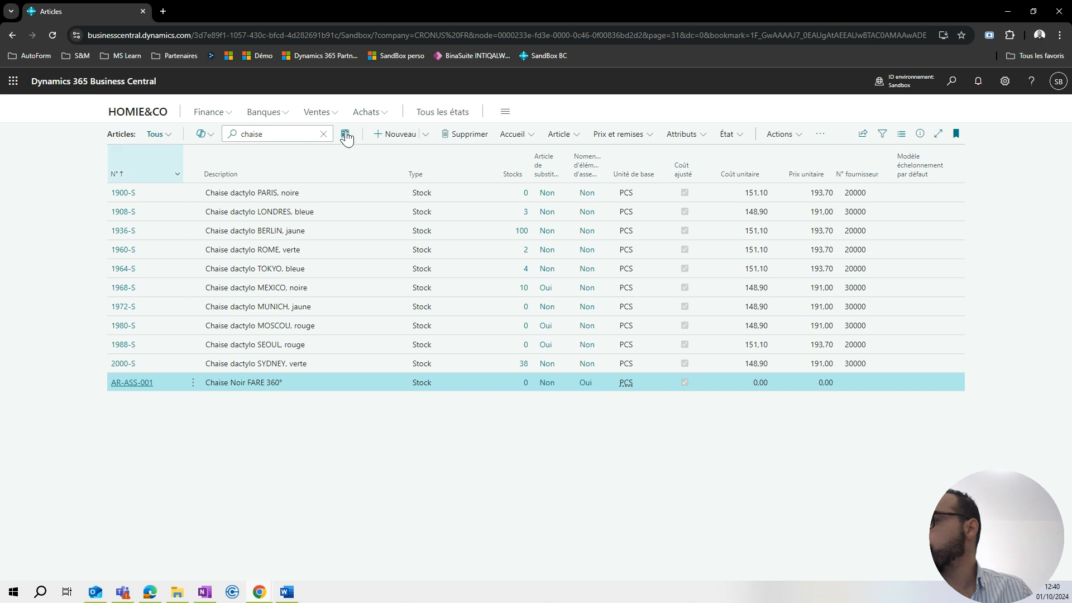
left_click(317, 114)
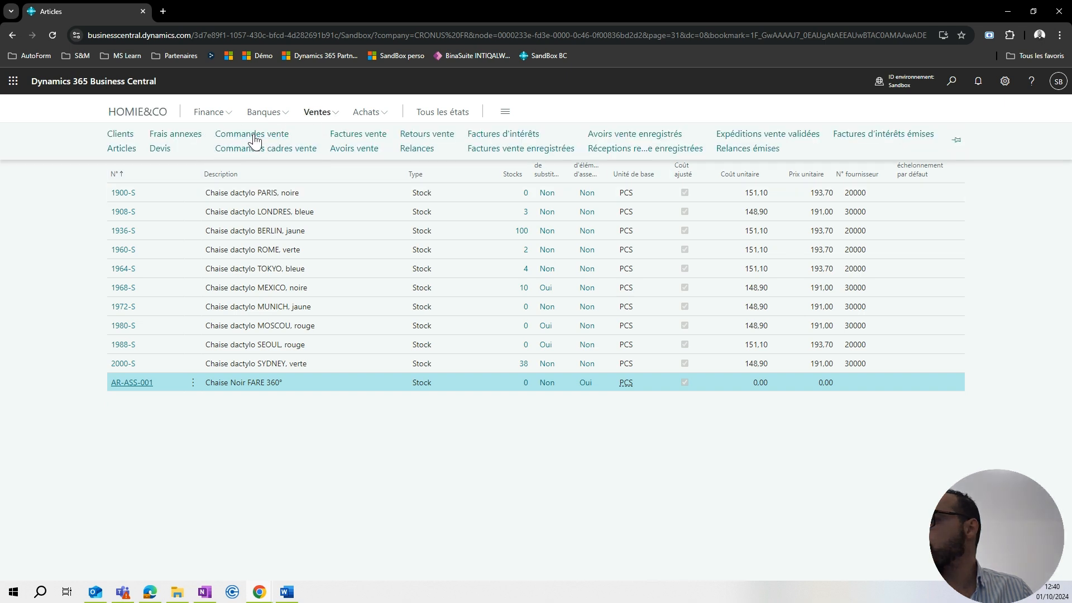
left_click(254, 136)
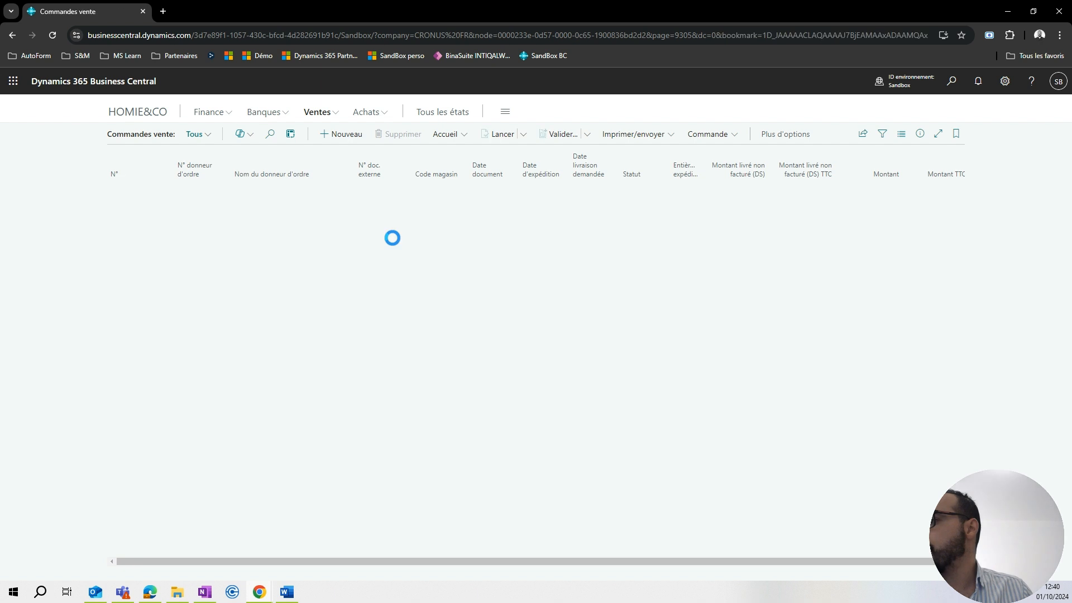
left_click(338, 141)
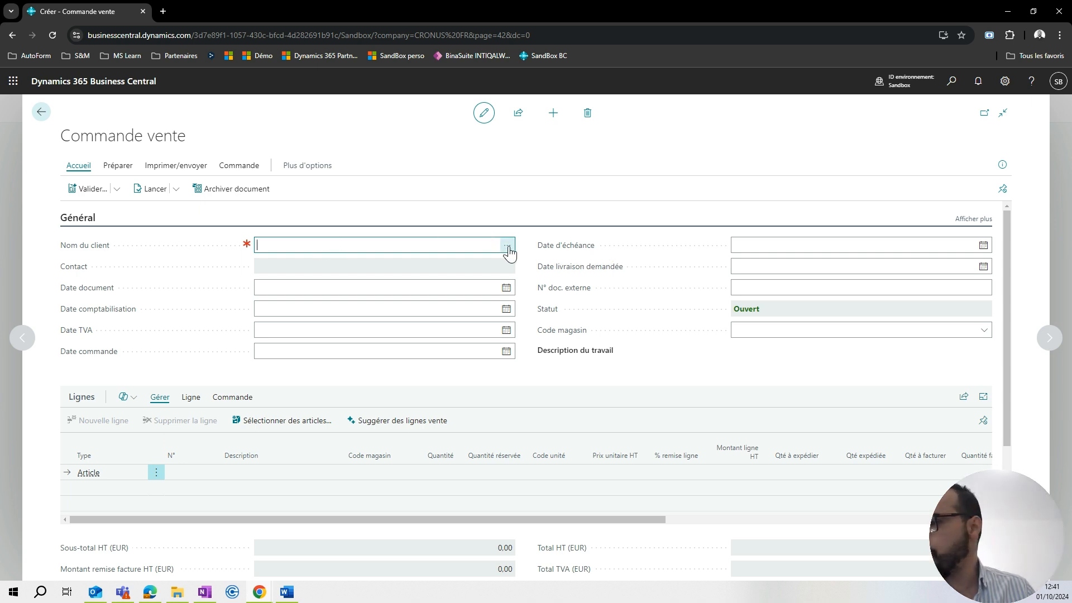
left_click(17, 194)
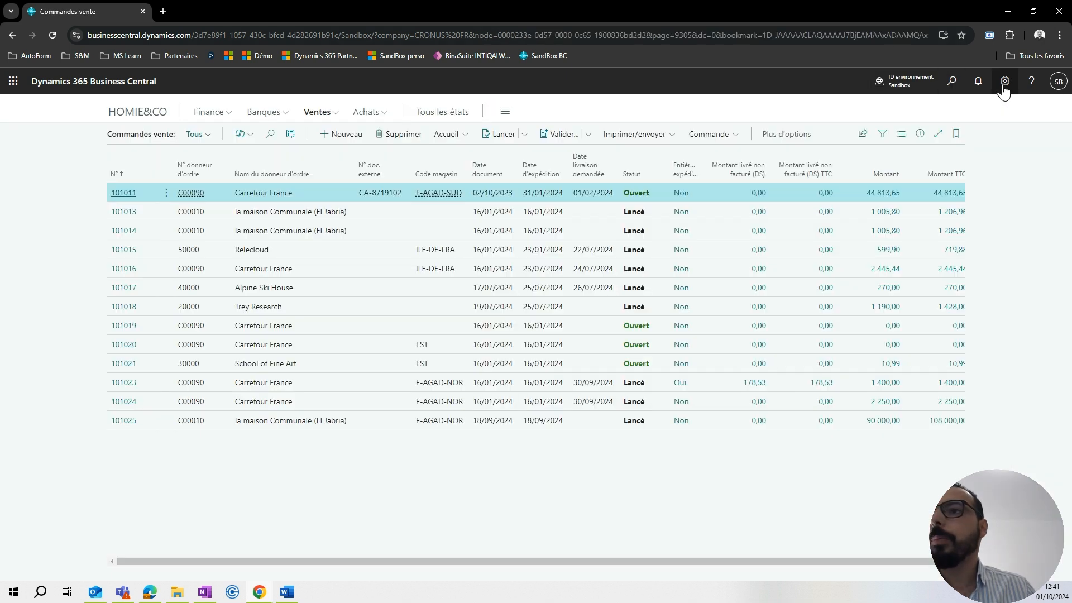
Set the work date to today, 01/10/2024, in the personal settings.
left_click(1003, 85)
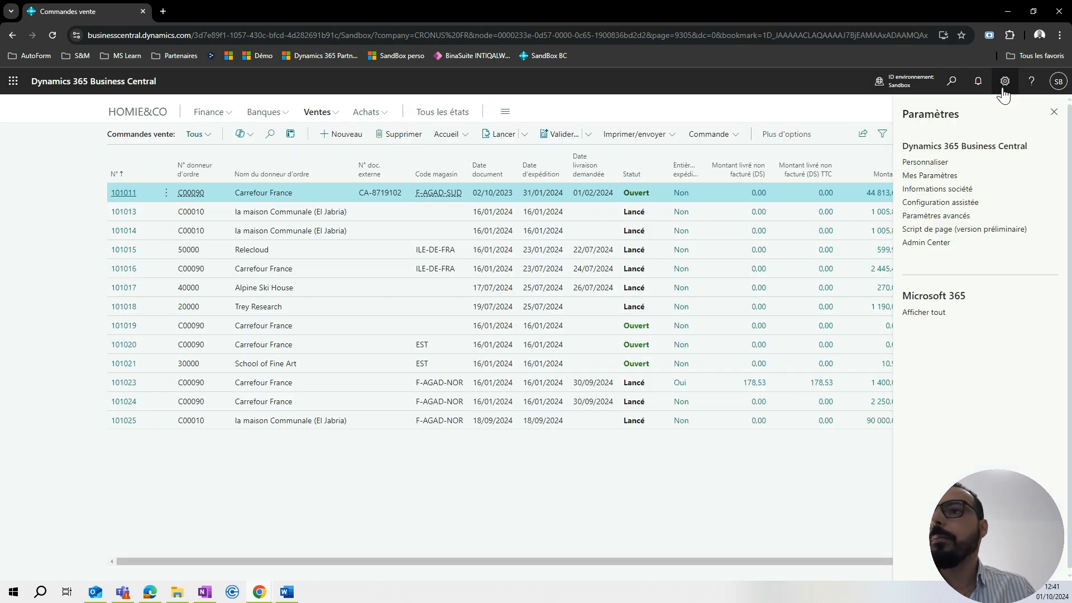
left_click(929, 177)
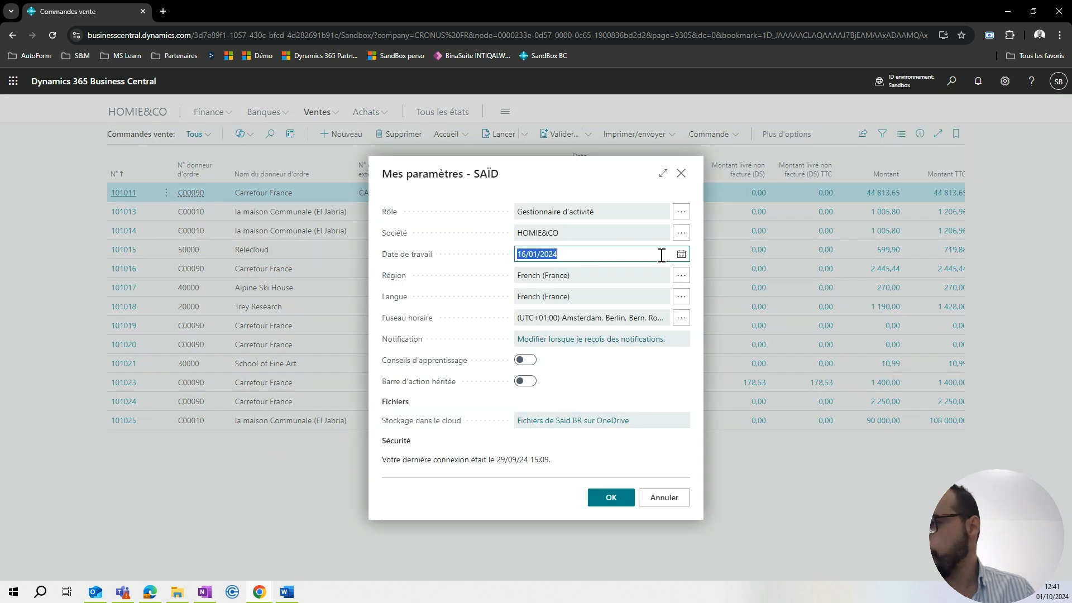
type("d")
left_click(481, 247)
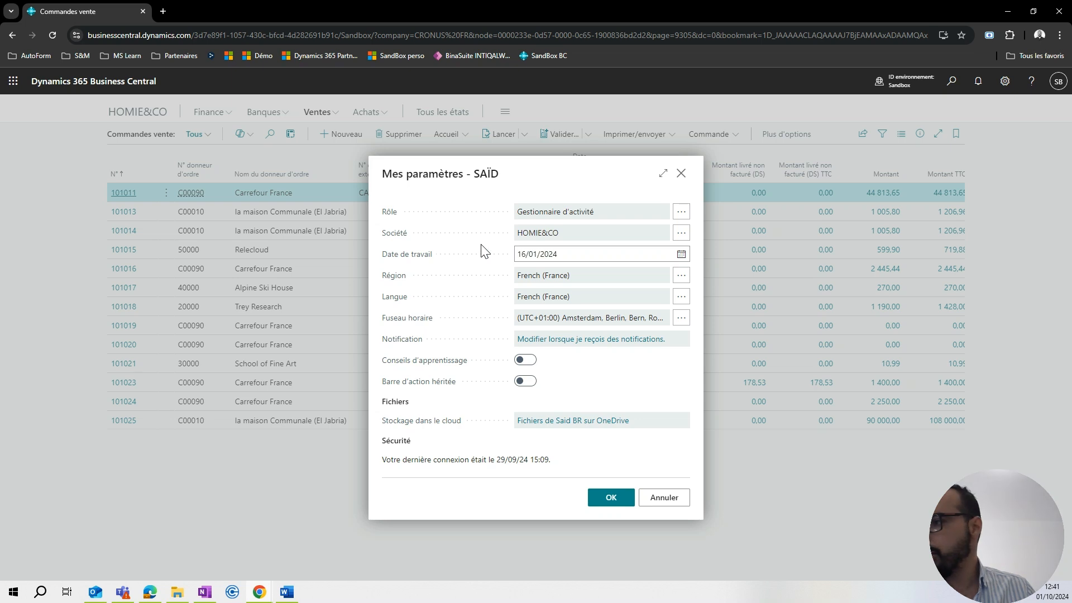
left_click(549, 253)
left_click(681, 254)
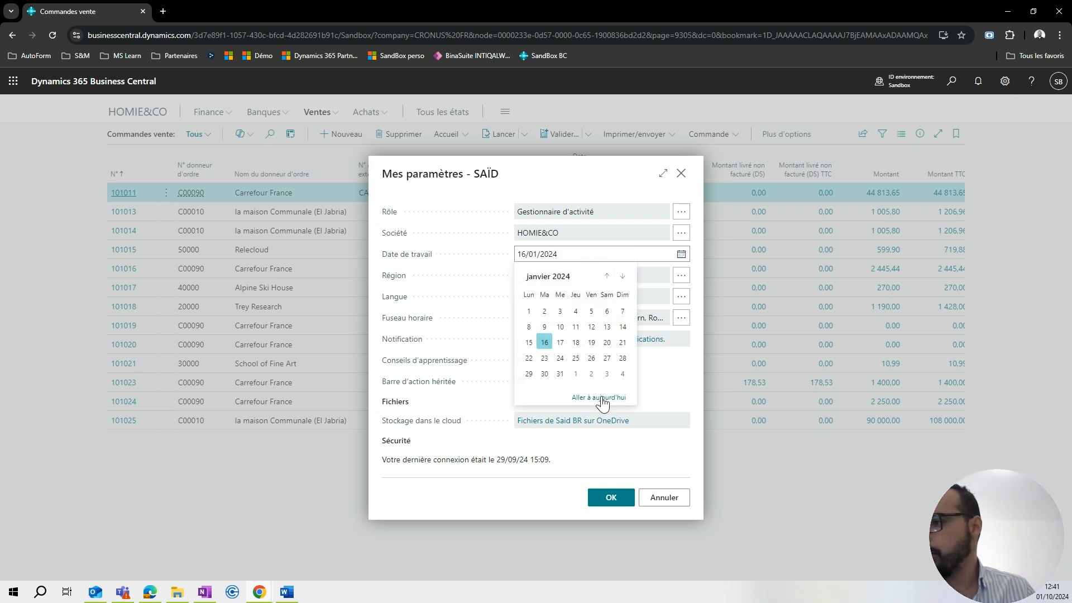
left_click(602, 397)
left_click(542, 311)
left_click(611, 498)
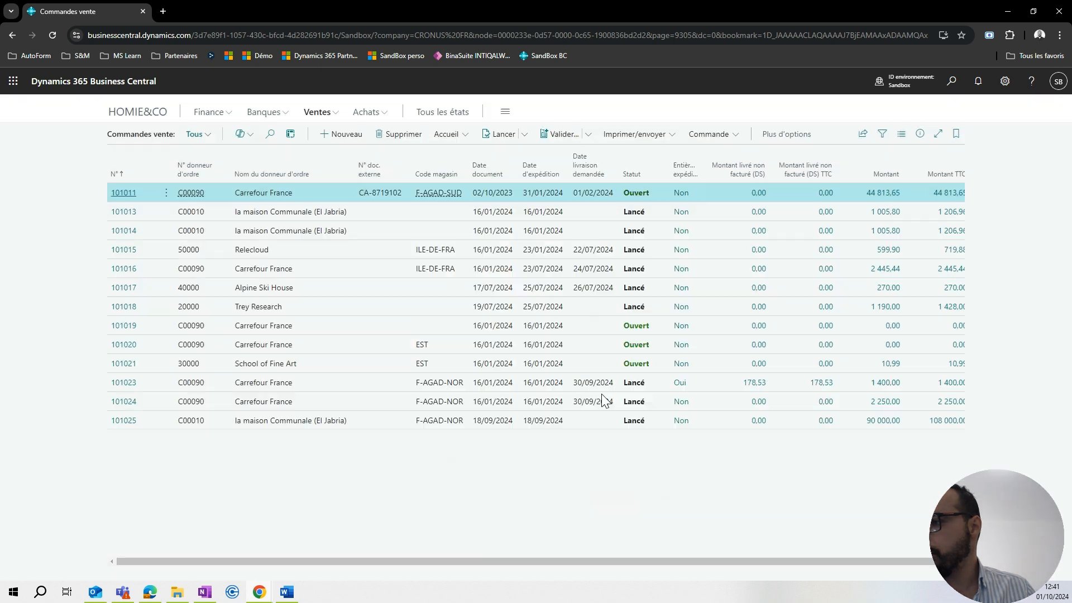
Create a new sales order for the customer Trey Research.
left_click(353, 137)
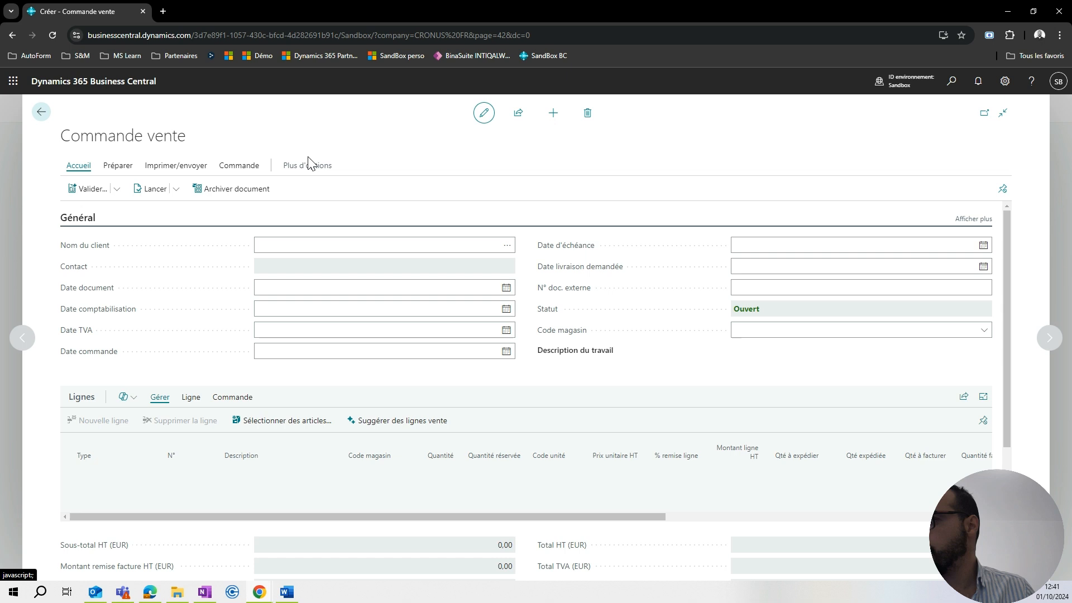
left_click(507, 247)
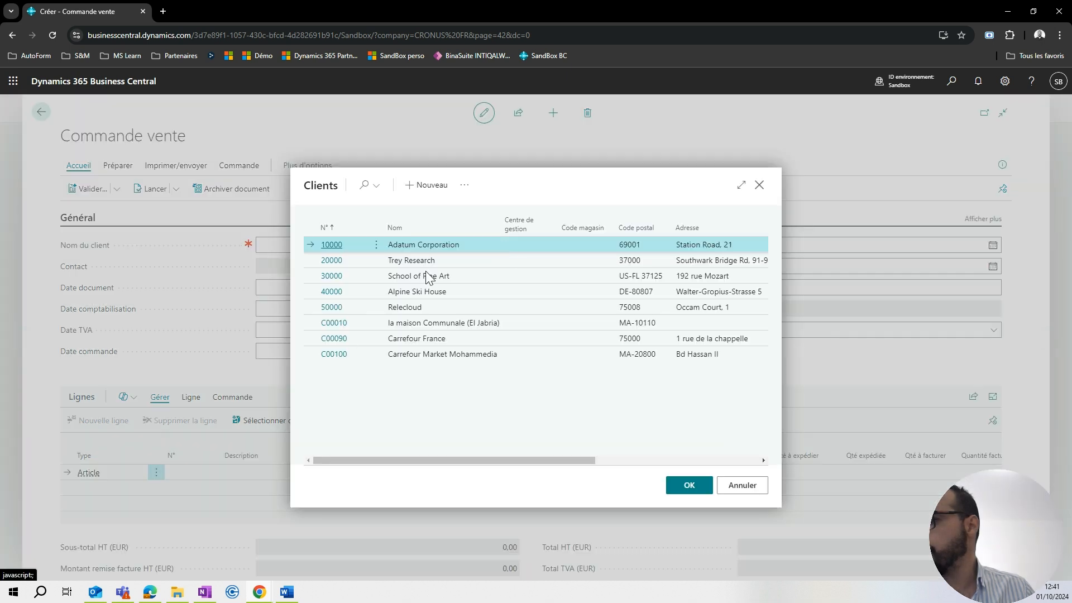
left_click(361, 261)
left_click(680, 489)
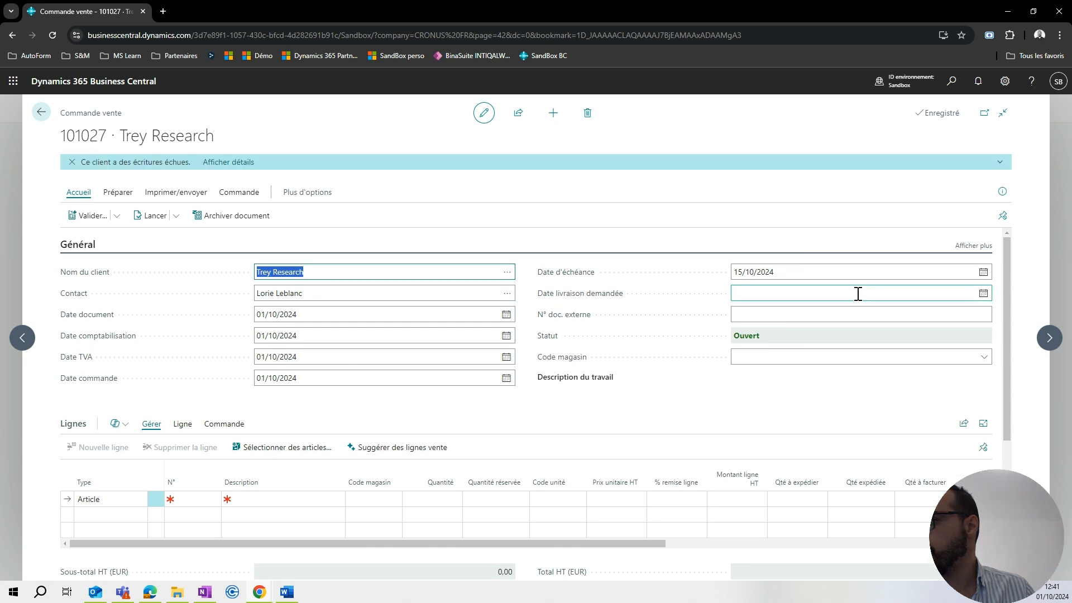
Set the sales order's requested delivery date to 31/10/2024.
left_click(983, 293)
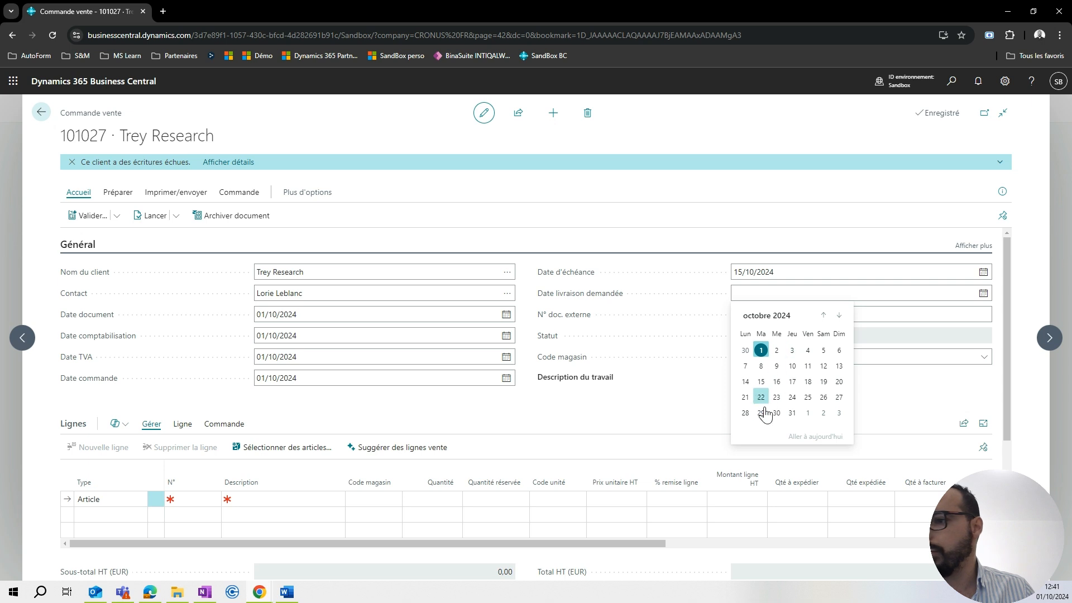
left_click(792, 413)
left_click(695, 402)
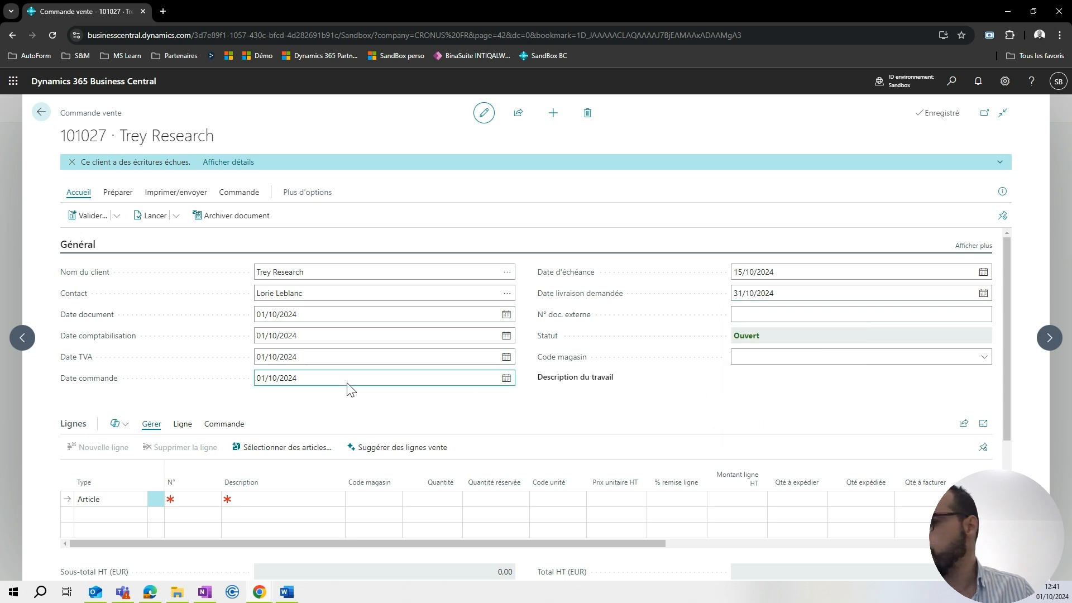
Enter the item AR-ASS-001 "Chaise Noir FARE 360°" on the first line of the sales order.
scroll(350, 390, "down", 1)
left_click(185, 444)
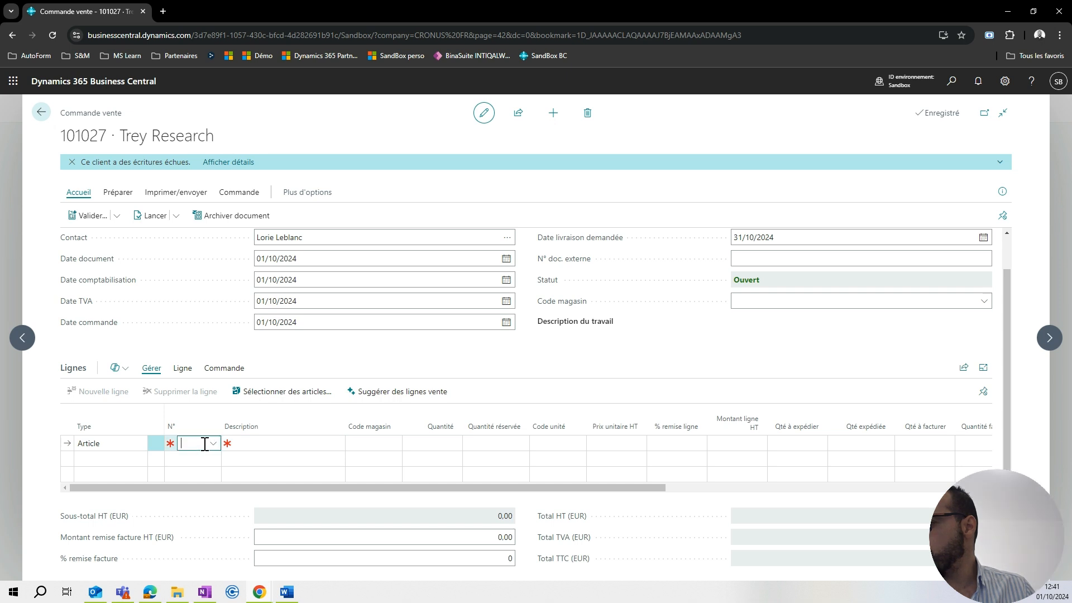
type("ass")
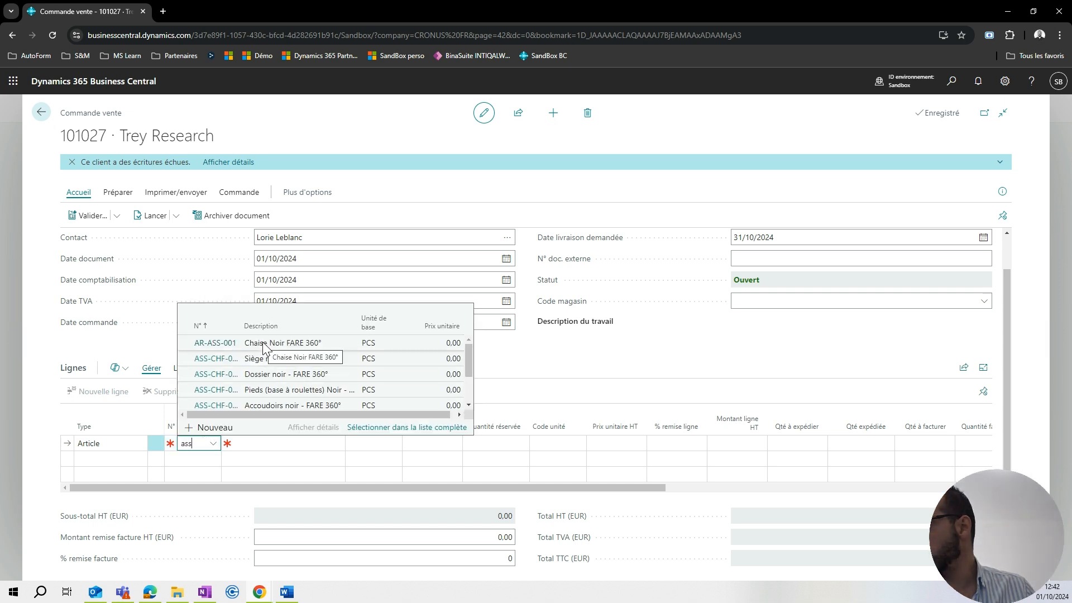
key("Down")
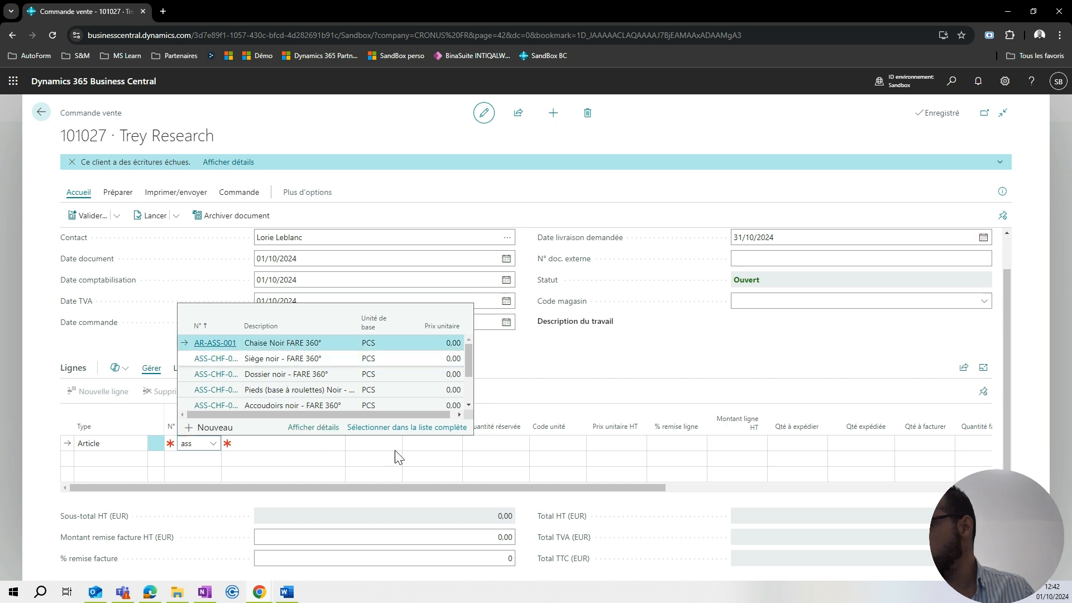
key("Return")
Set the chair line's location code to MANUFA 1 and its quantity to 100.
left_click(368, 443)
type("manu")
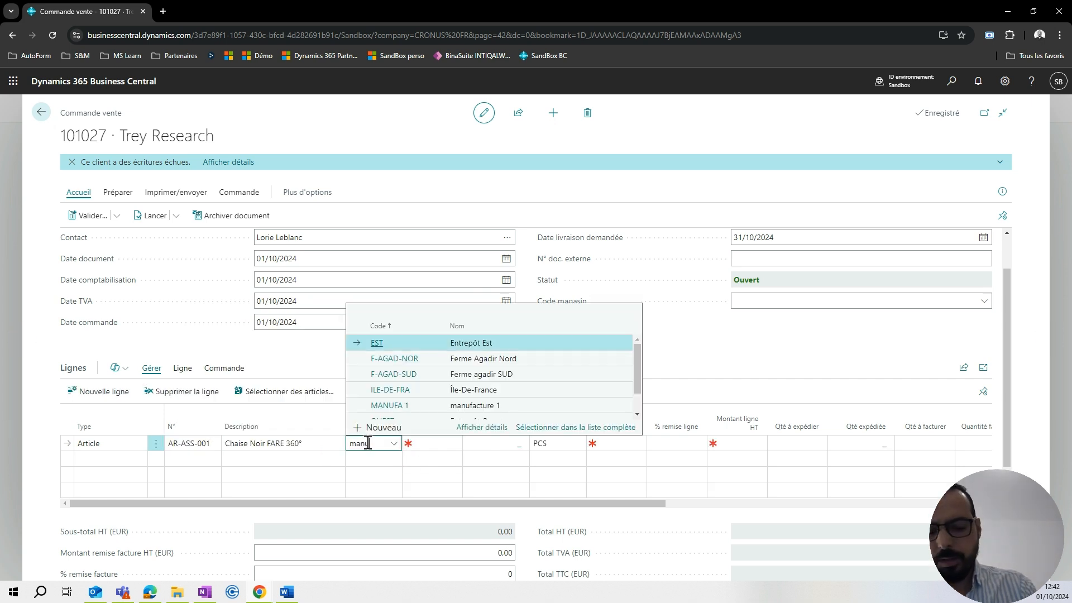
type("f")
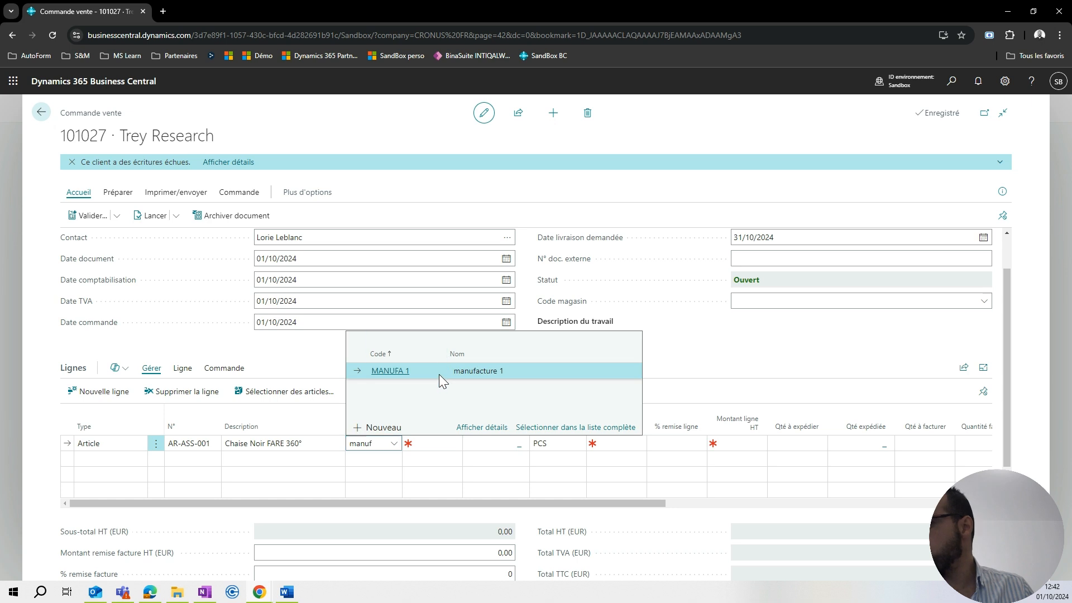
left_click(439, 372)
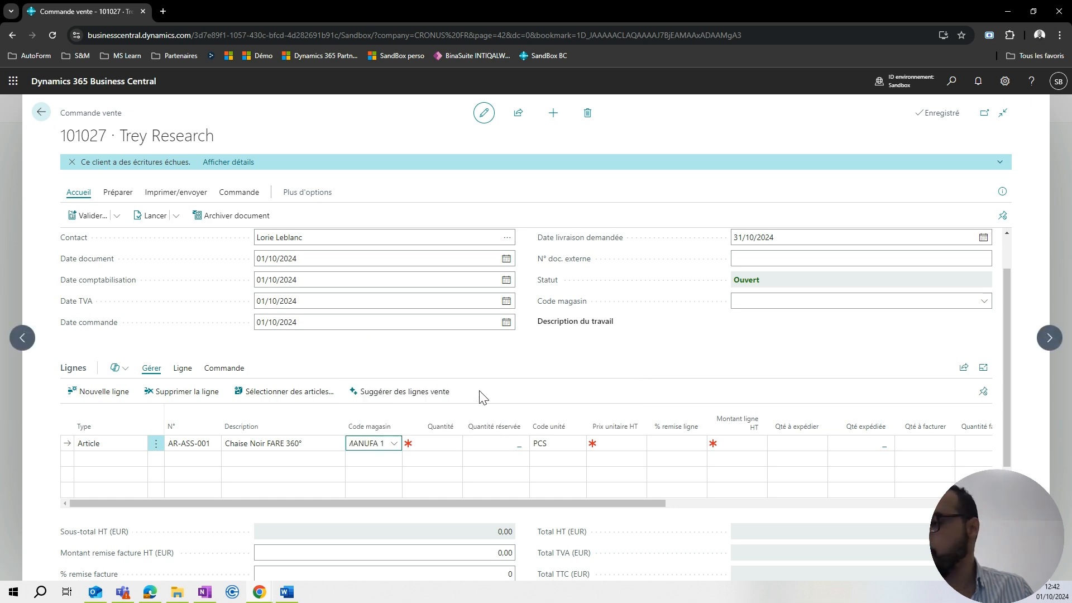
left_click(441, 442)
type("100")
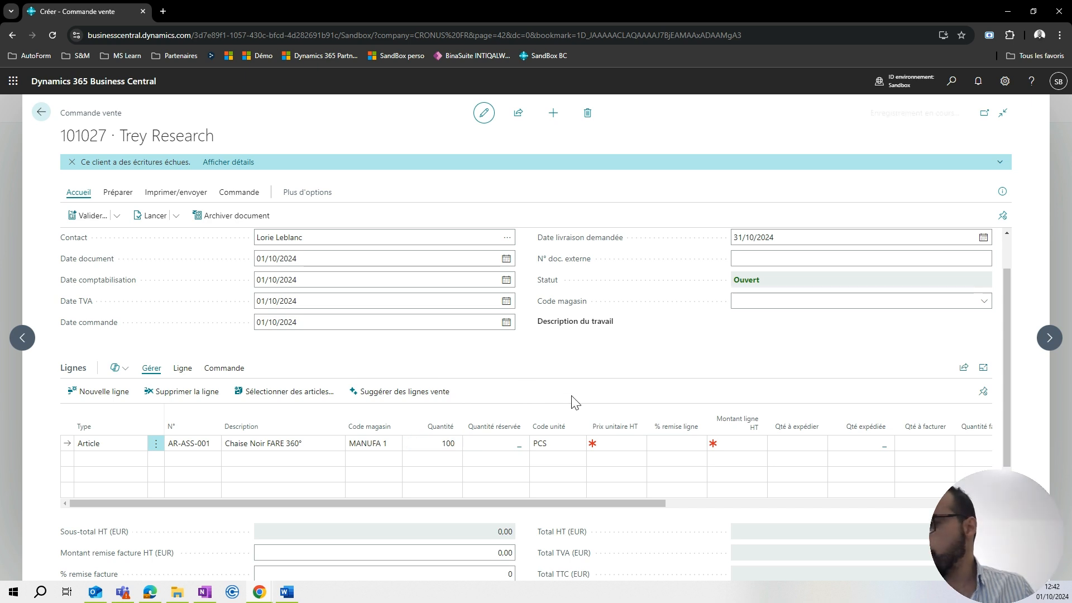
left_click(615, 443)
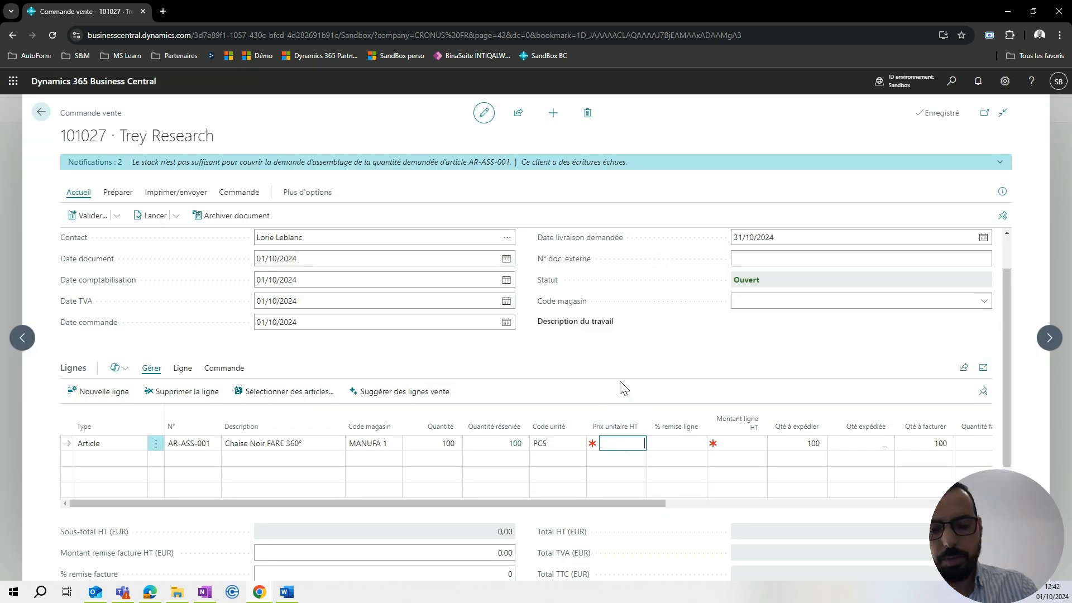
Set the chair line's unit price excluding VAT to 299.99.
type("299,99")
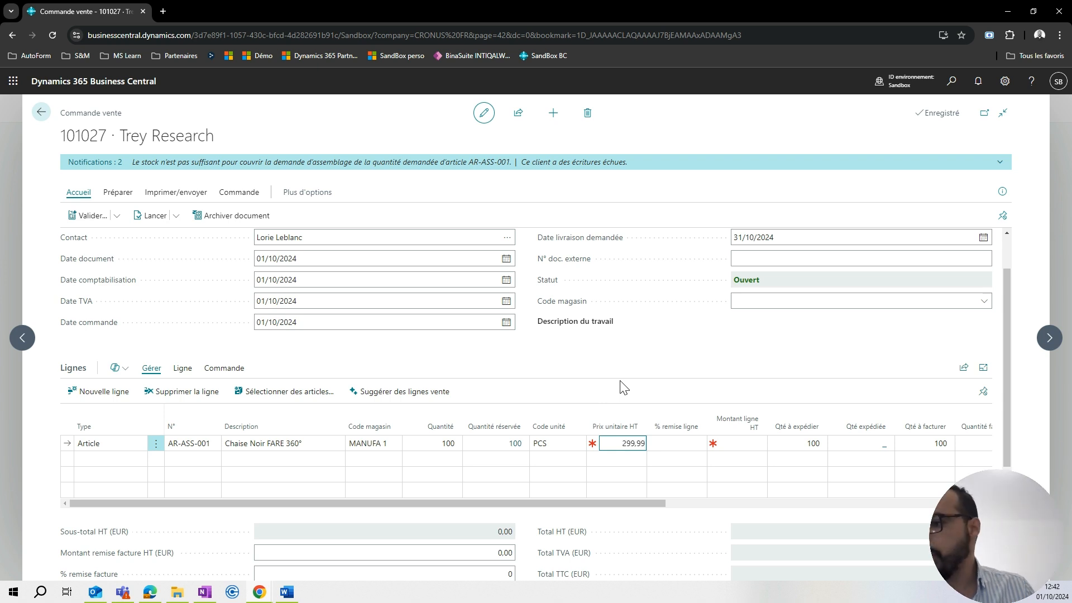
left_click(620, 381)
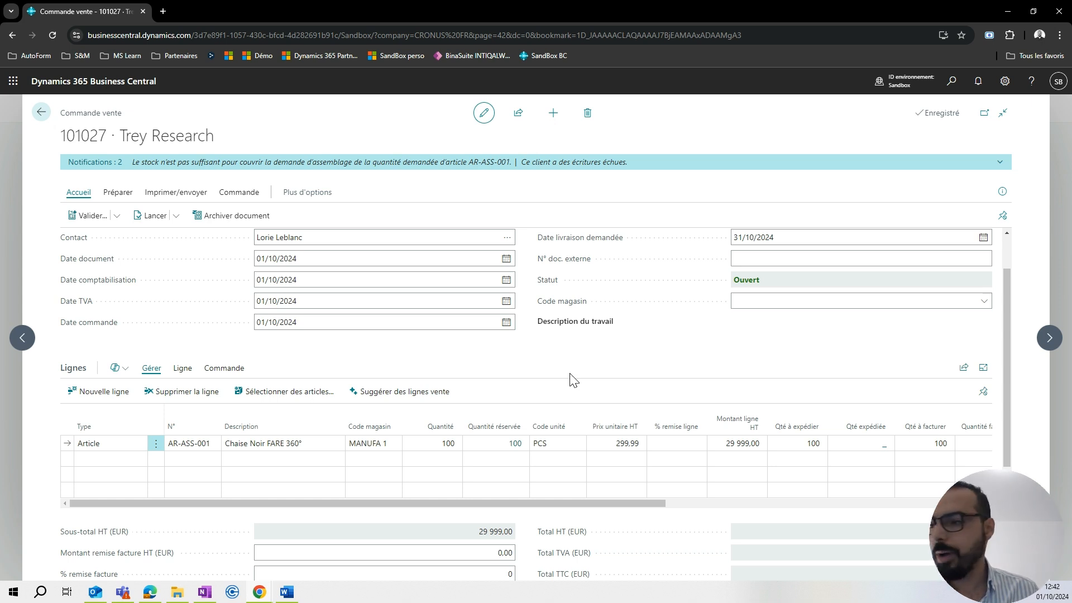
Check the reservation entries behind the chair line's reserved quantity in full view, and return to the sales order.
left_click(515, 446)
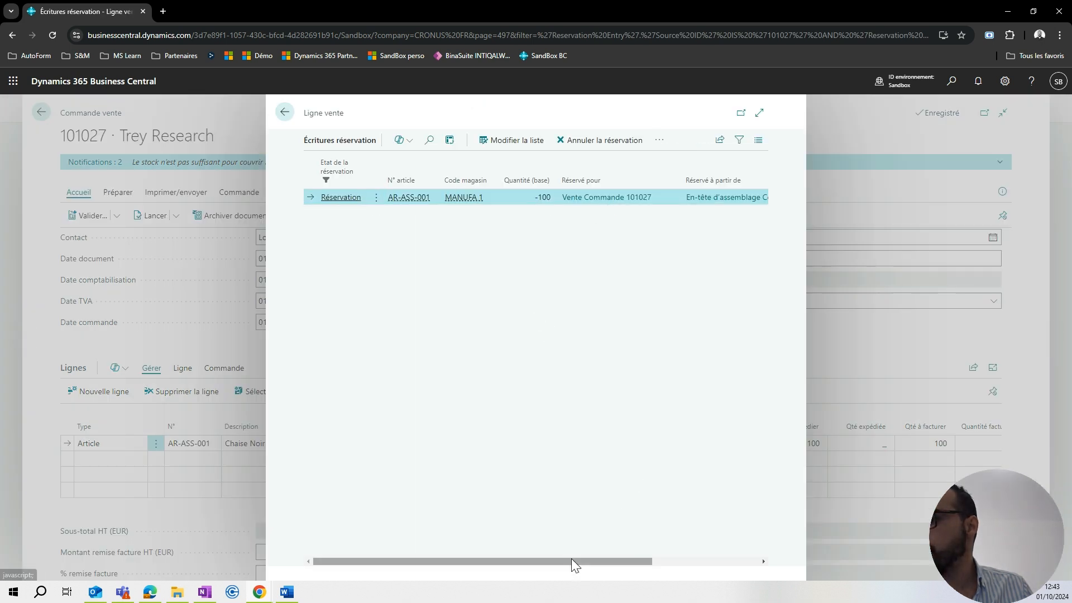
left_click(758, 112)
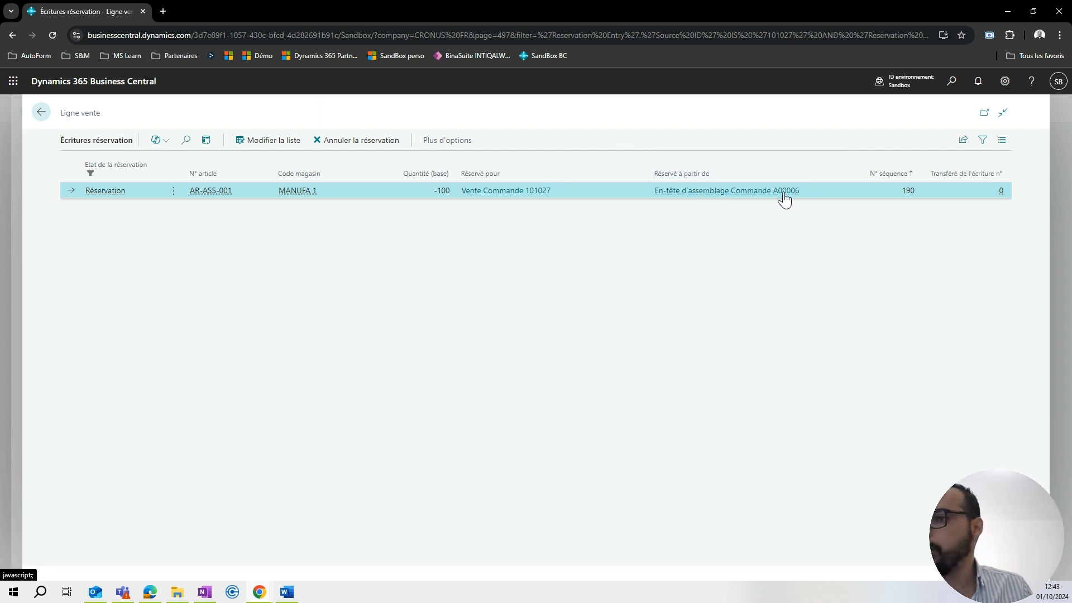
left_click(41, 115)
Release the sales order for Trey Research.
left_click_drag(472, 505, 340, 487)
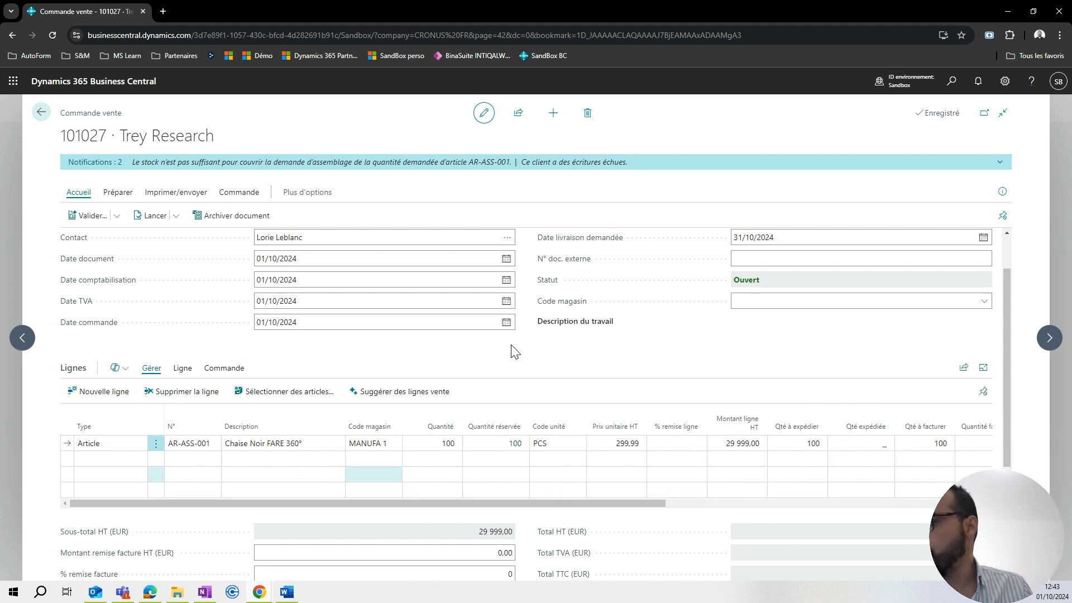
left_click(151, 216)
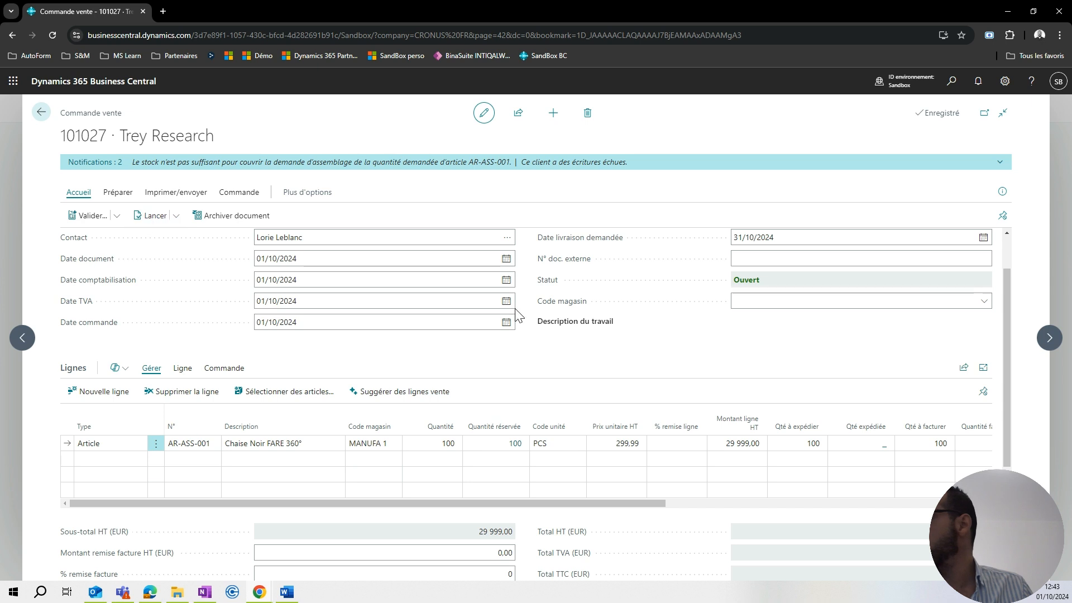
Search for the assembly orders page and open the assembly orders list in full view.
left_click(950, 82)
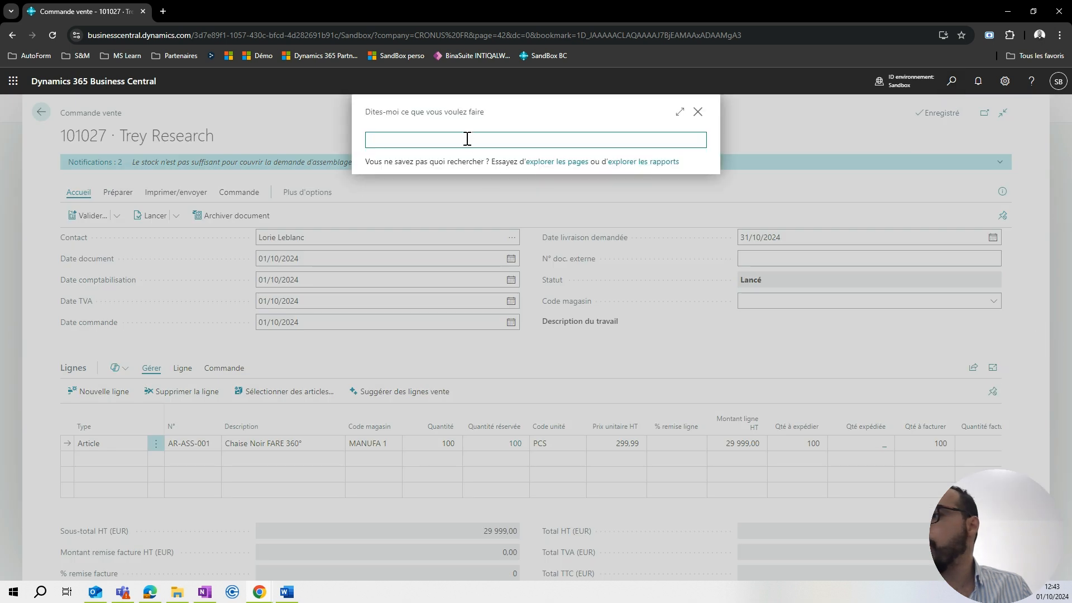
type("ordre")
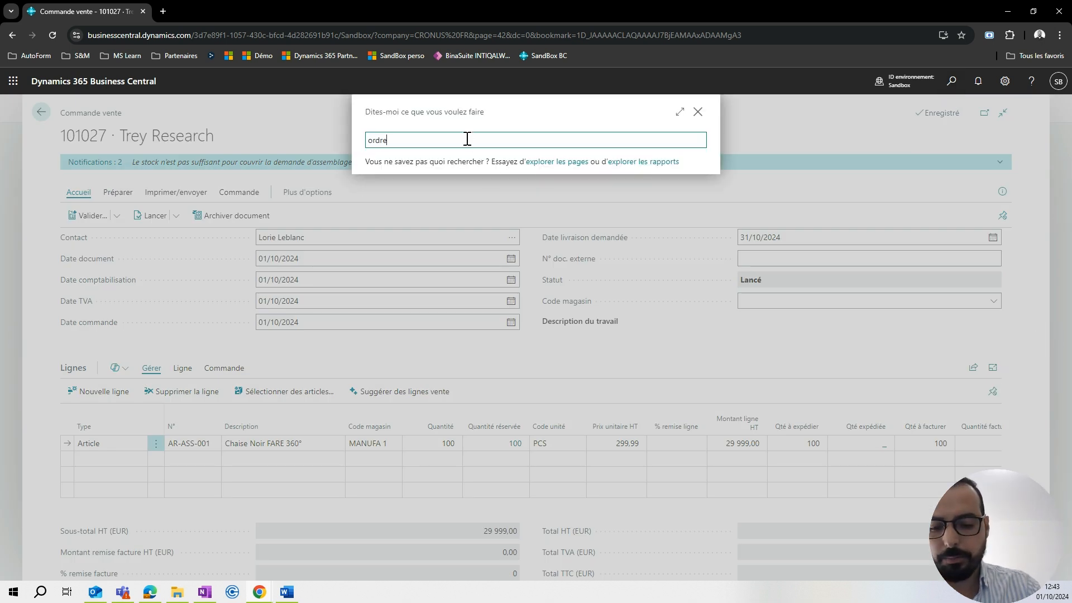
type(" assemb")
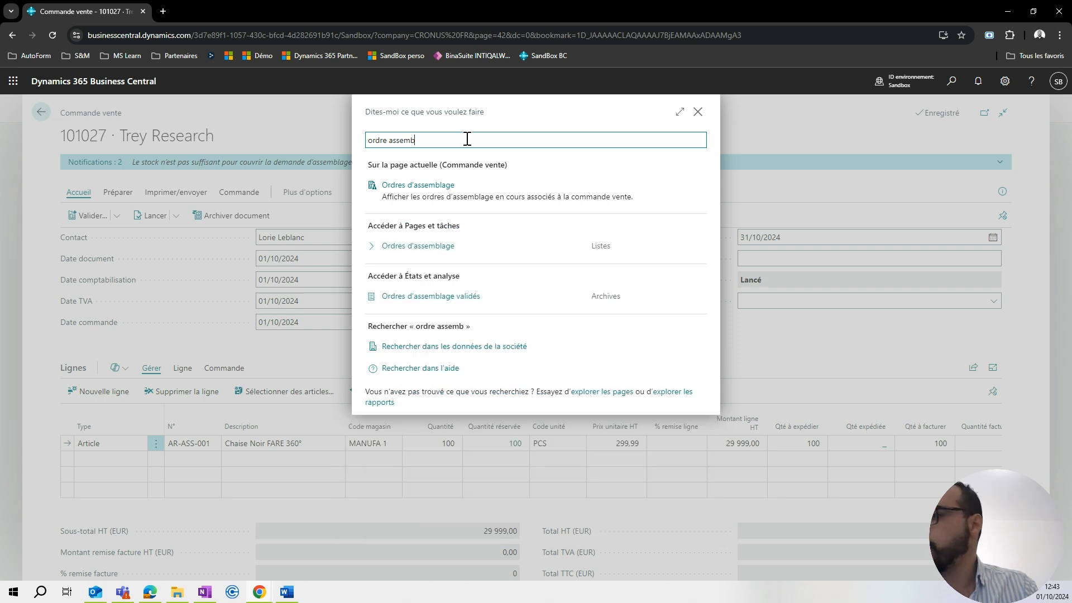
left_click(433, 254)
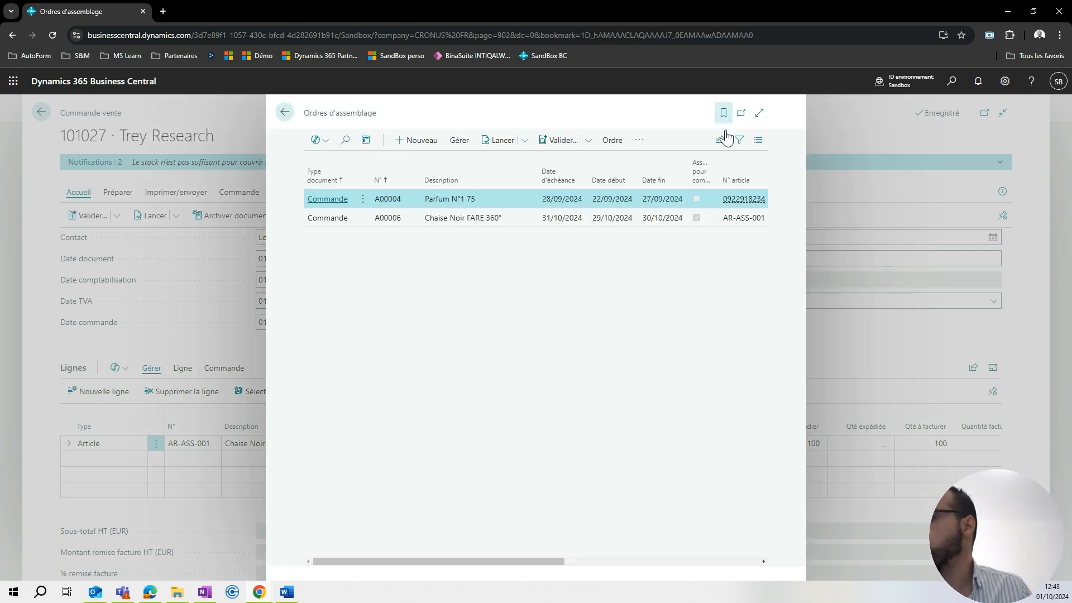
left_click(759, 113)
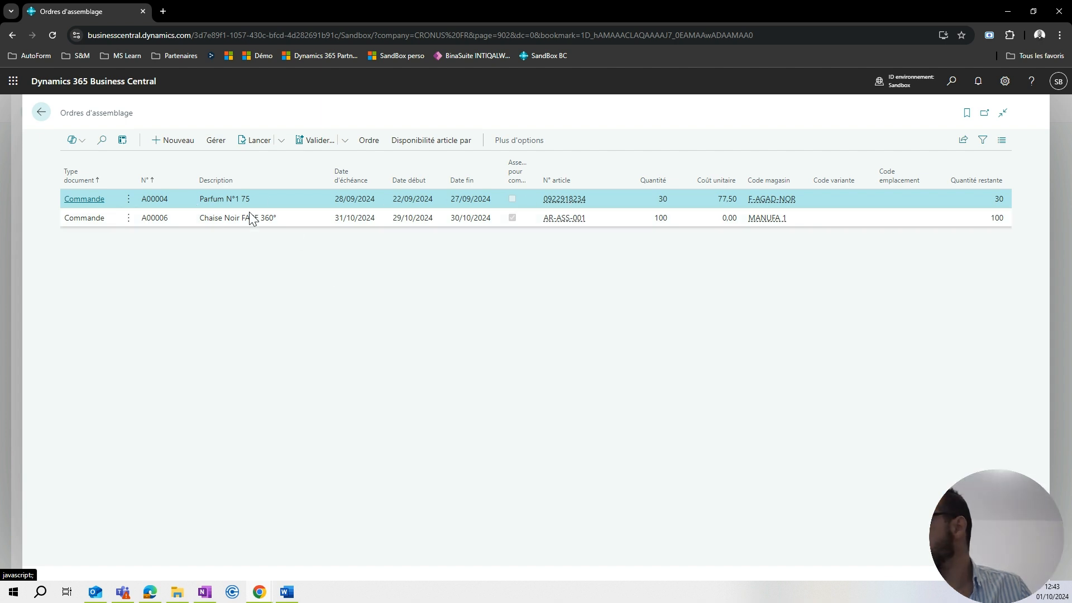
Open the assembly order for item AR-ASS-001 "Chaise Noir FARE 360°" from the list.
left_click(351, 216)
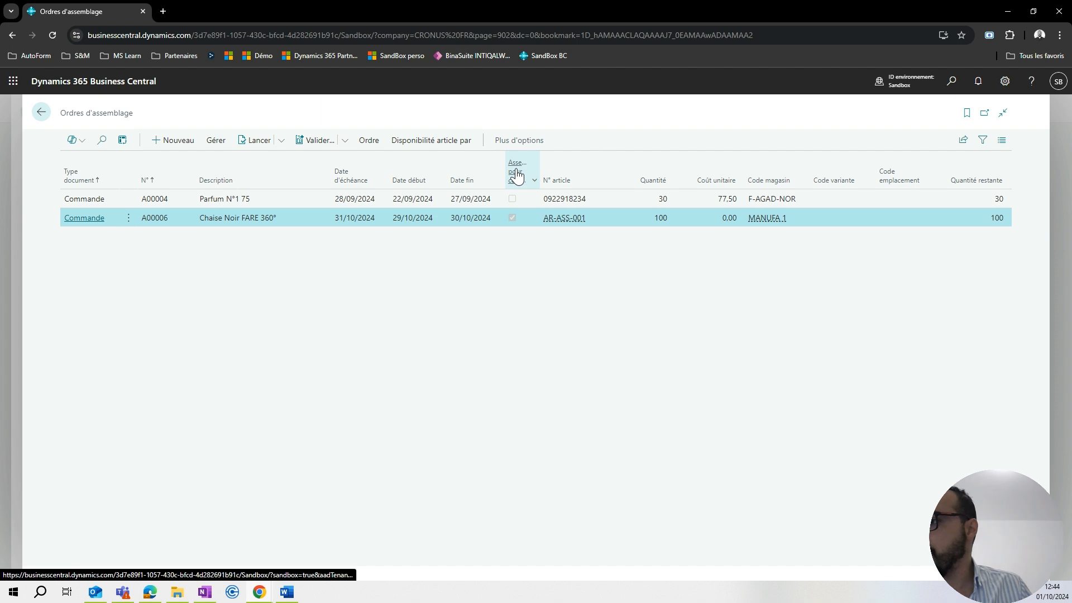
mouse_move(515, 173)
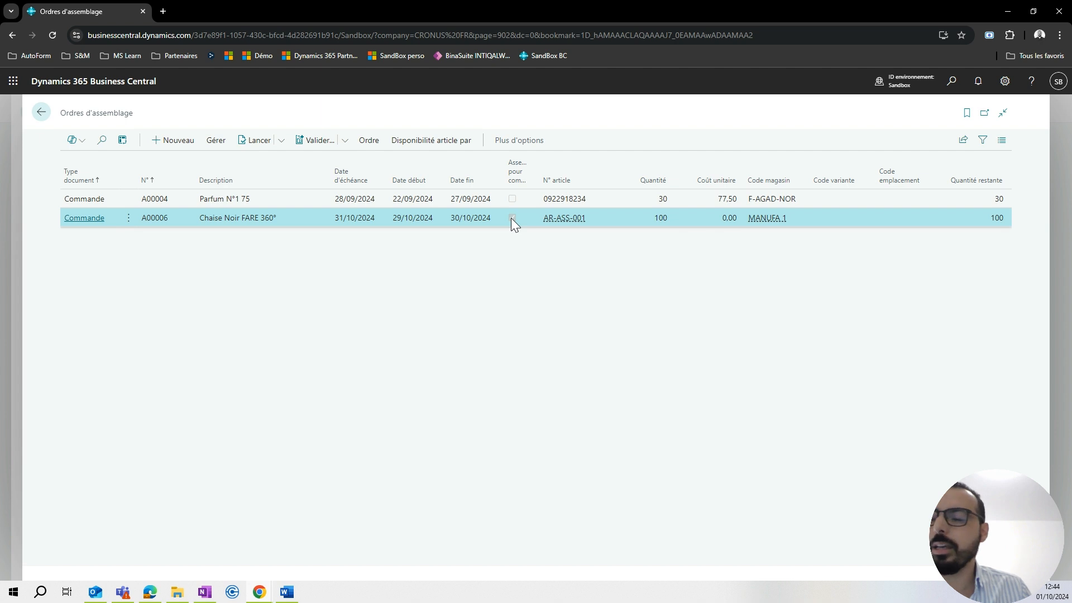
left_click(90, 219)
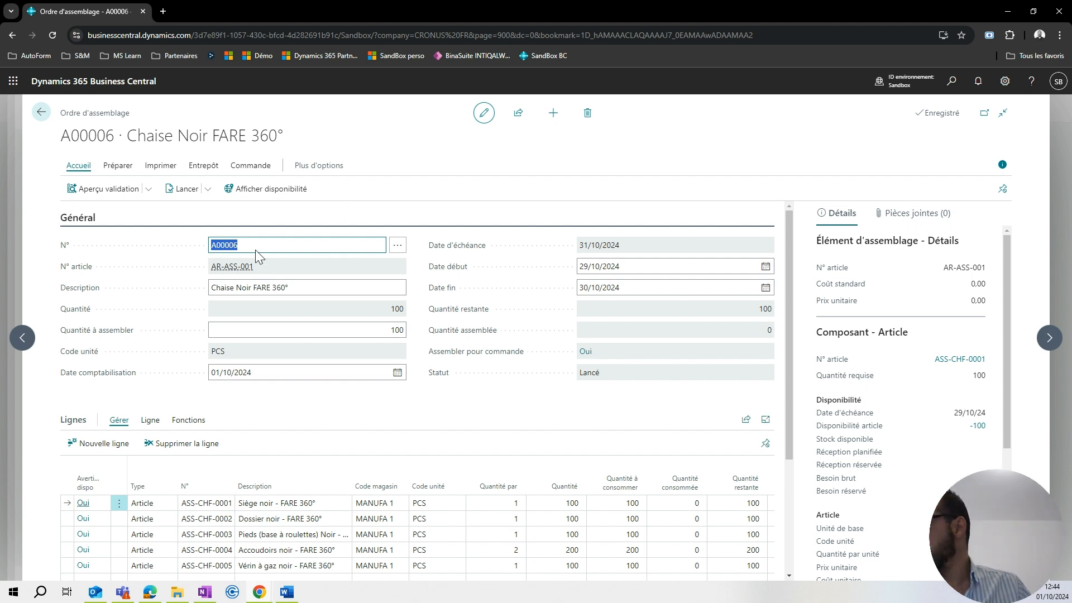
Review the quantity to assemble and the start date in the chair assembly order's general section.
left_click(389, 331)
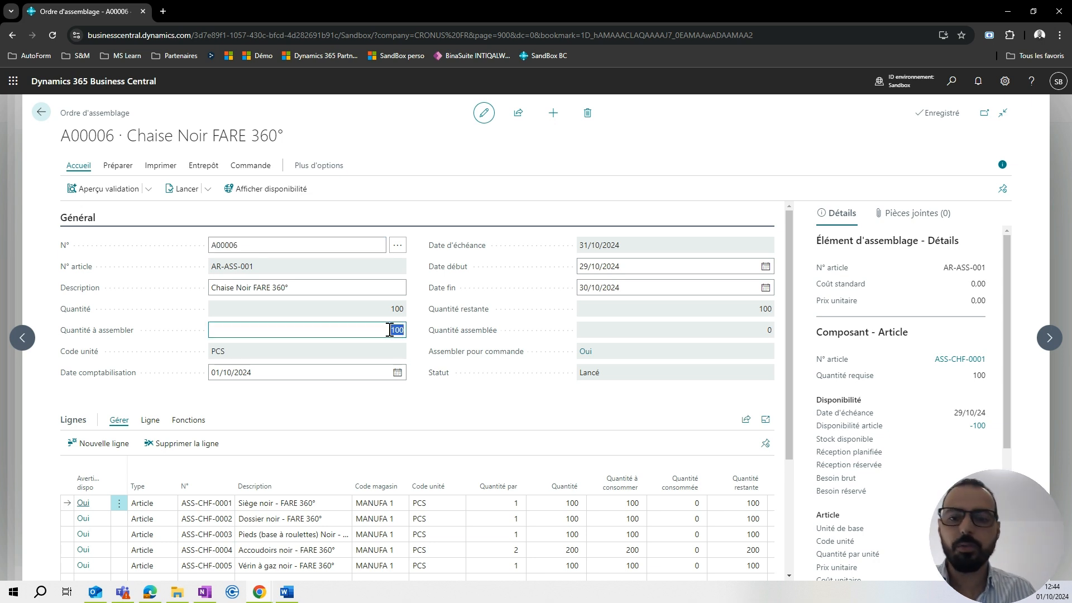
left_click(419, 309)
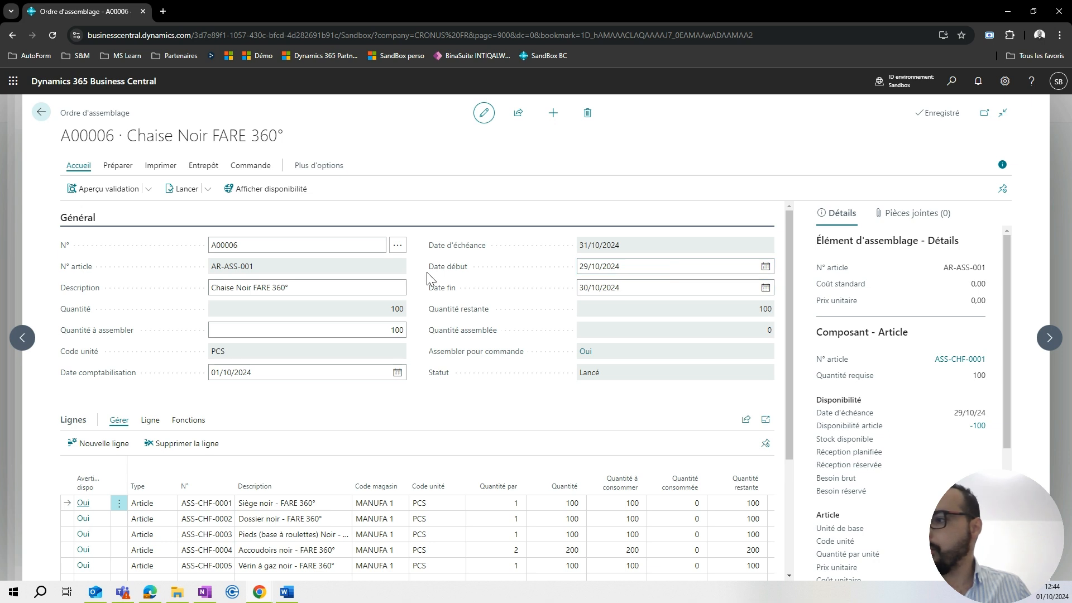
left_click(595, 270)
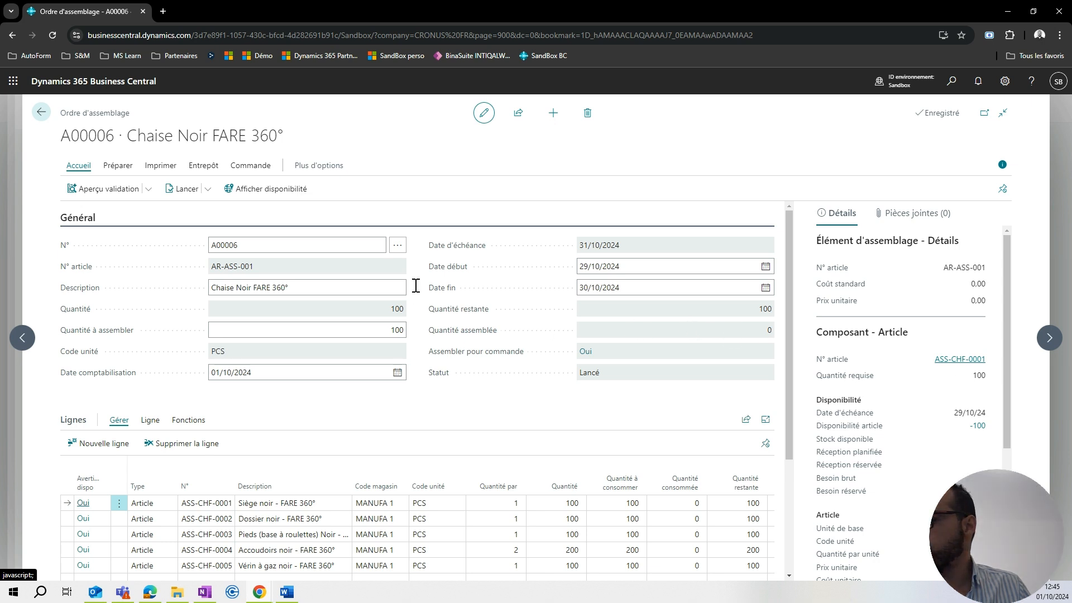
Check the replenishment settings on the item card of component ASS-CHF-0001 "Siège noir - FARE 360°", and close the card.
scroll(523, 338, "down", 4)
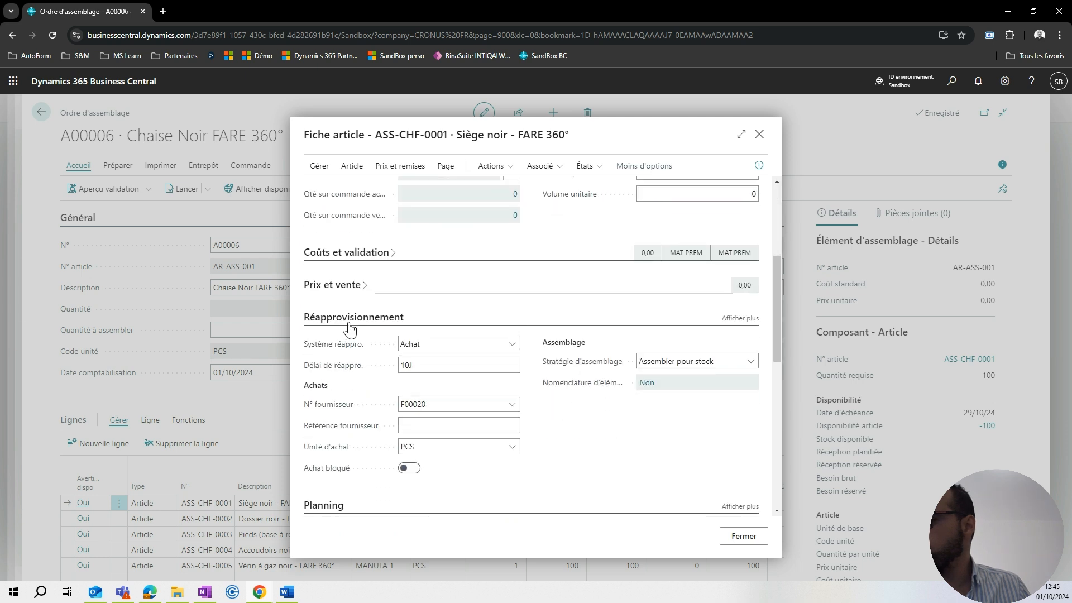
scroll(531, 366, "down", 2)
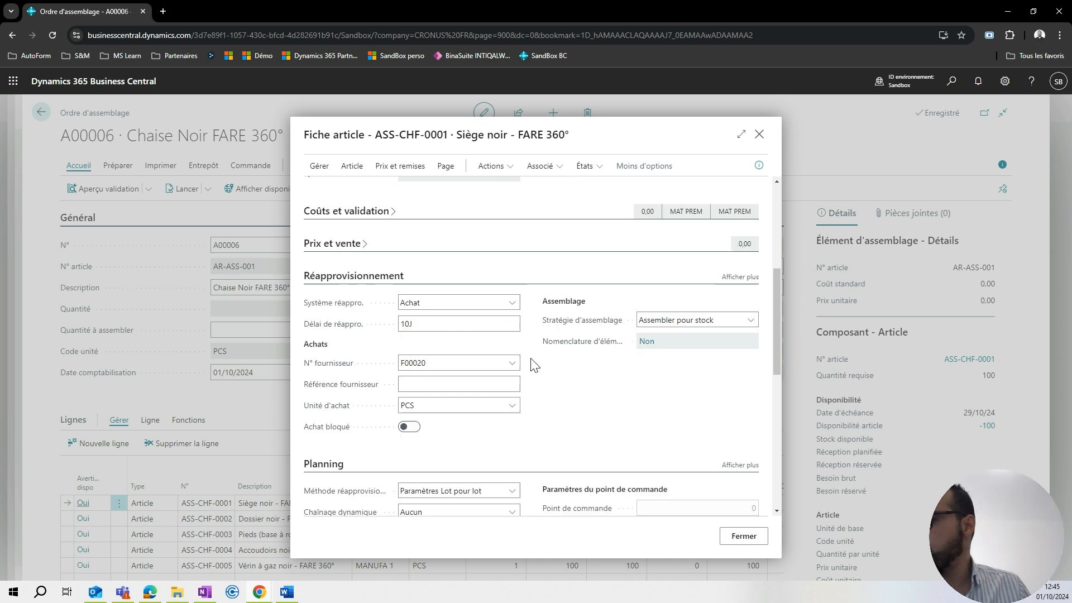
scroll(534, 366, "up", 1)
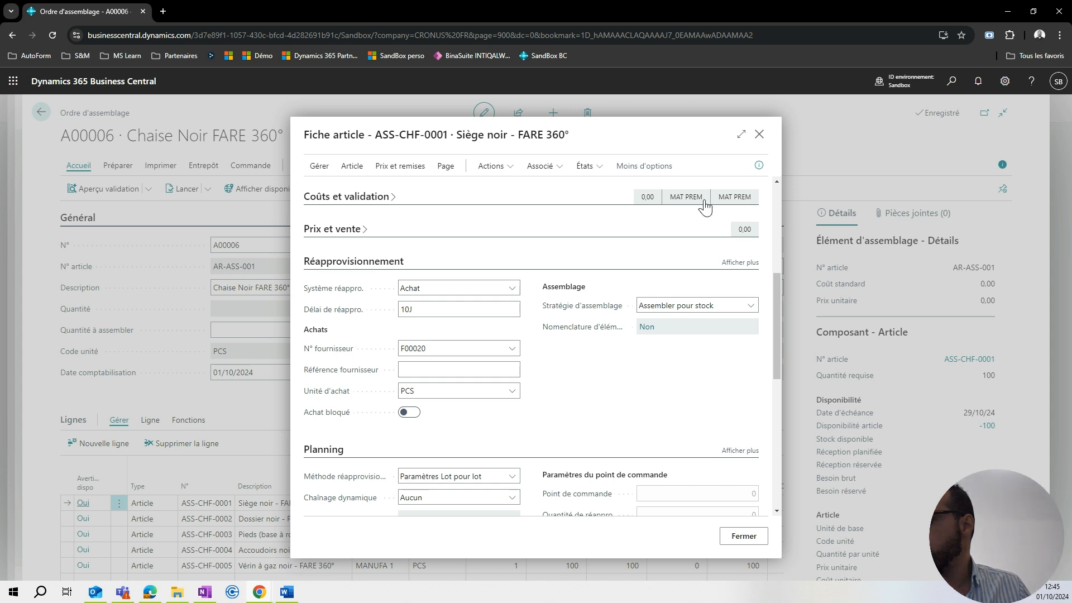
left_click(1042, 324)
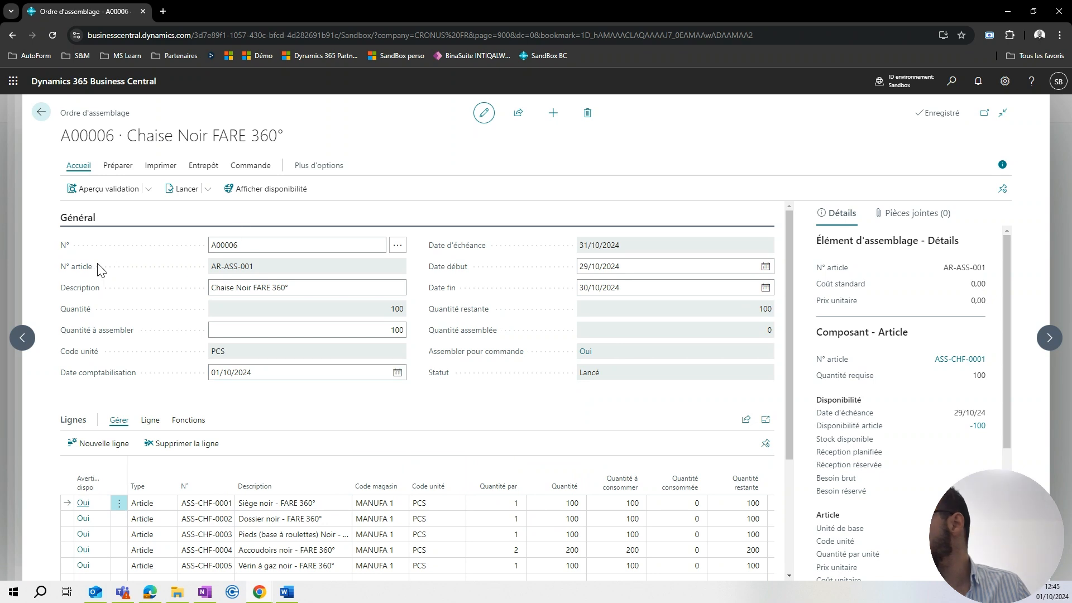
Check the replenishment system and lead time on the item card of AR-ASS-001, and return to the assembly order.
mouse_move(229, 274)
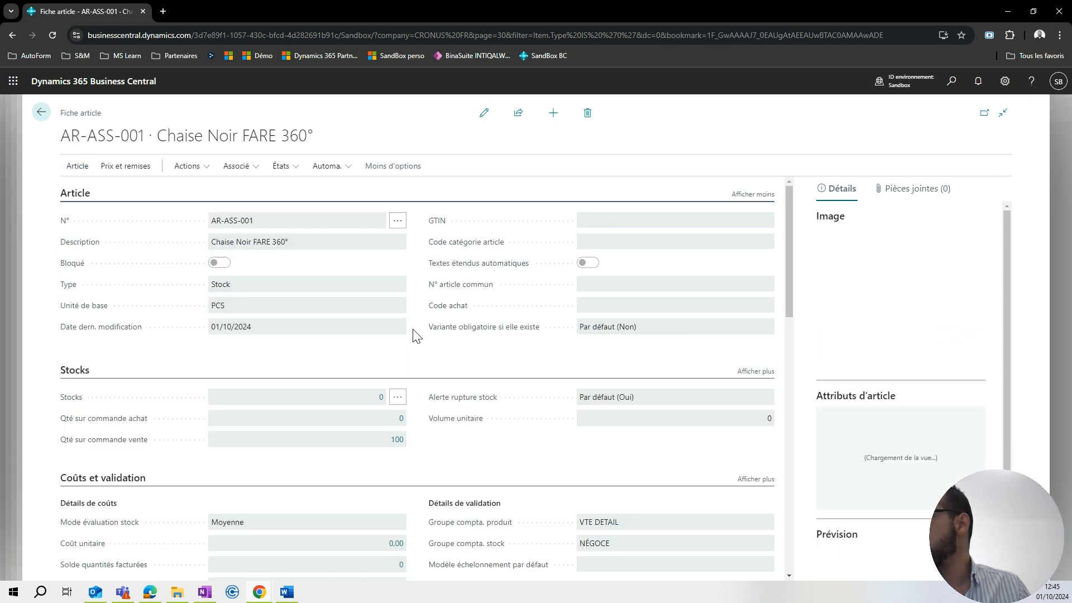
scroll(416, 342, "down", 2)
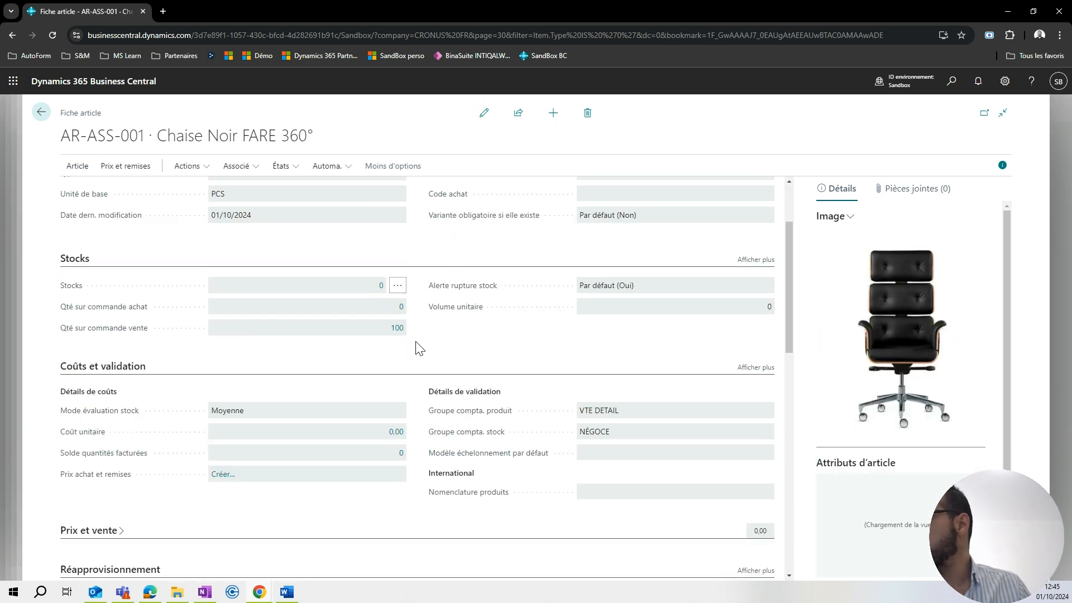
scroll(416, 343, "down", 3)
scroll(416, 346, "down", 1)
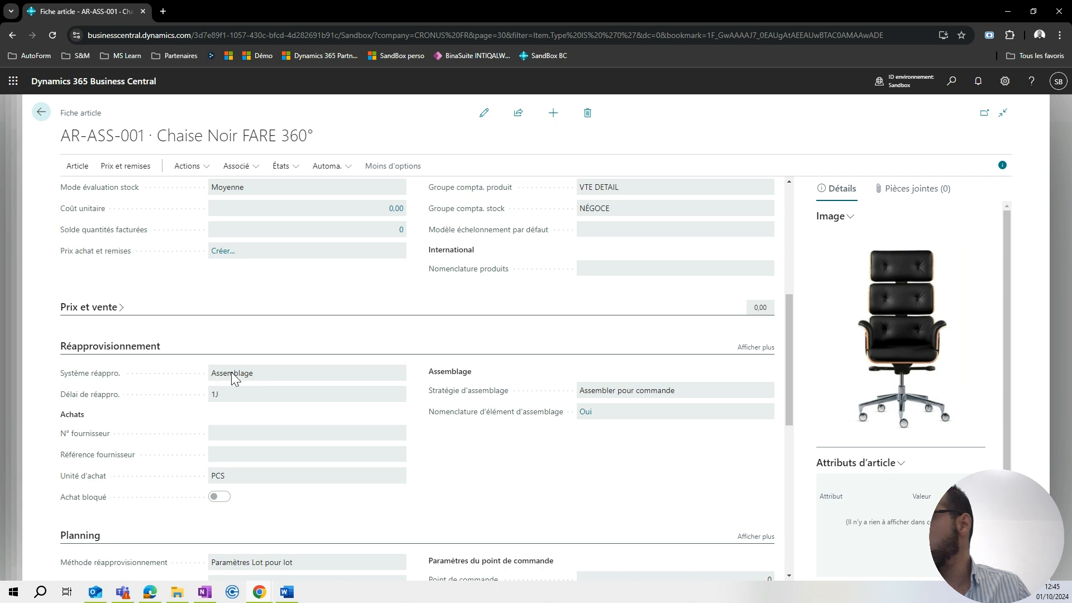
left_click(217, 397)
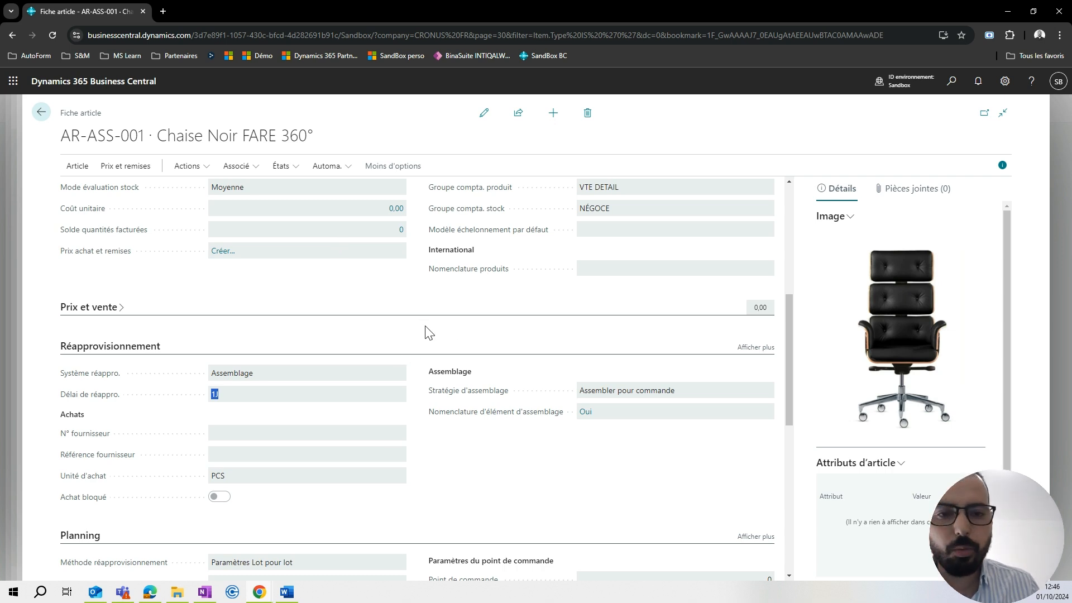
left_click(19, 264)
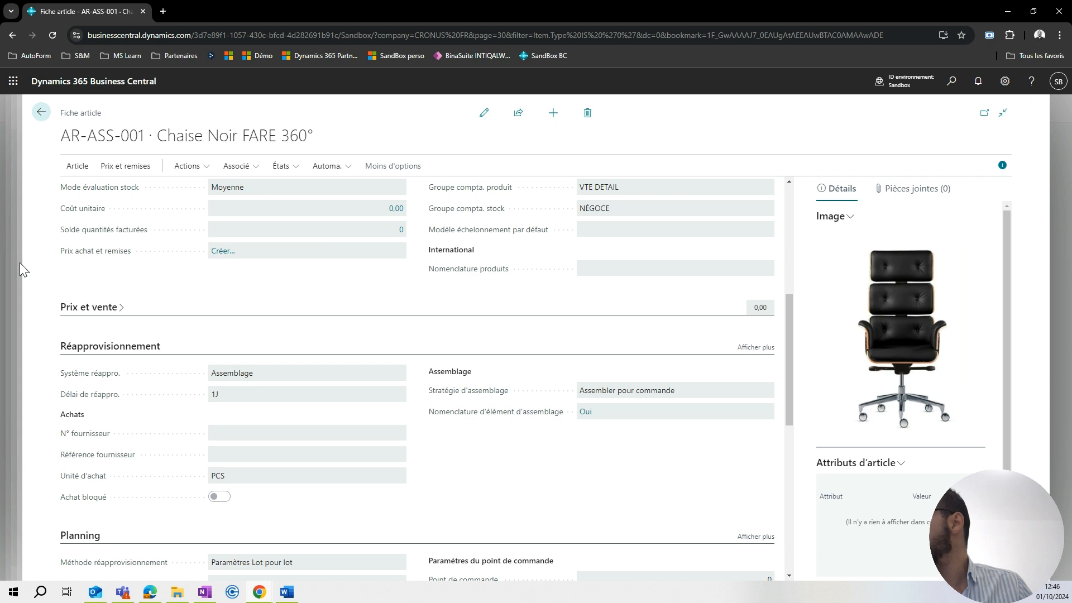
key("Escape")
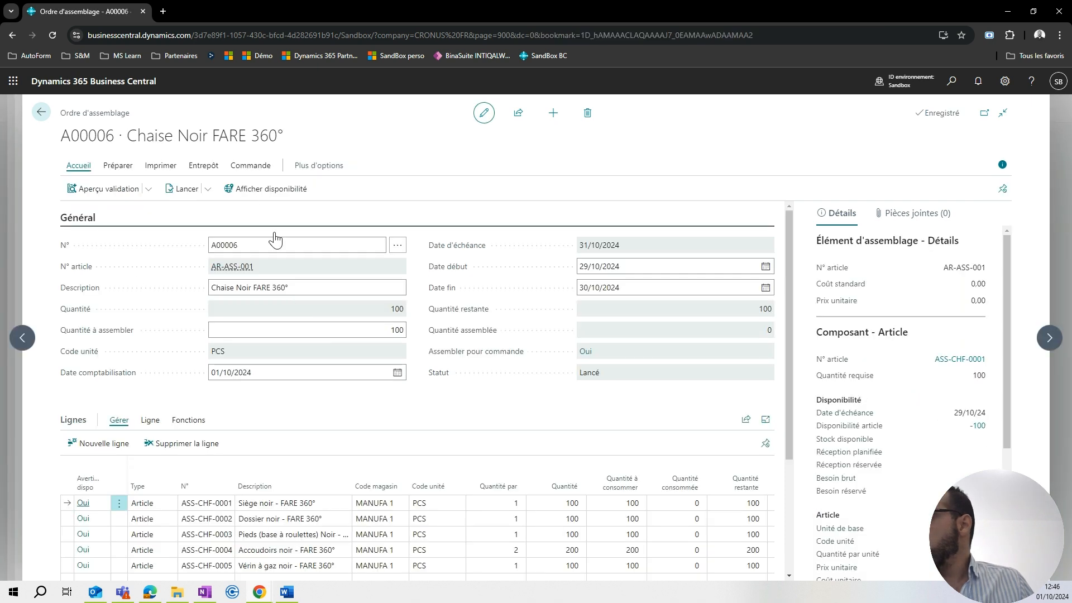
Examine the component lines and posting details of the chair's assembly order.
scroll(416, 276, "down", 3)
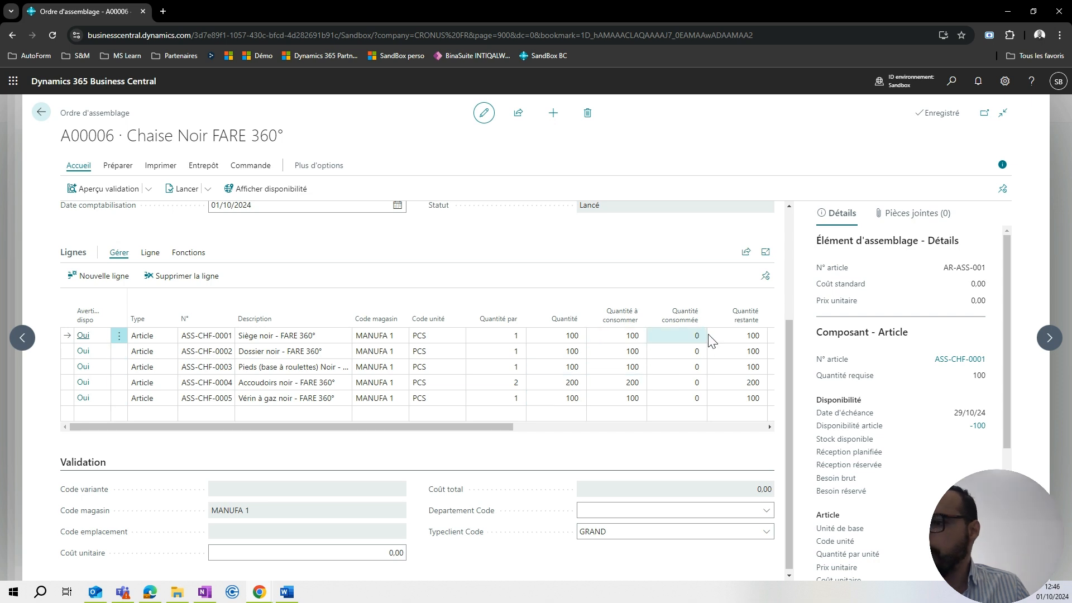
left_click_drag(474, 428, 320, 427)
scroll(418, 477, "down", 1)
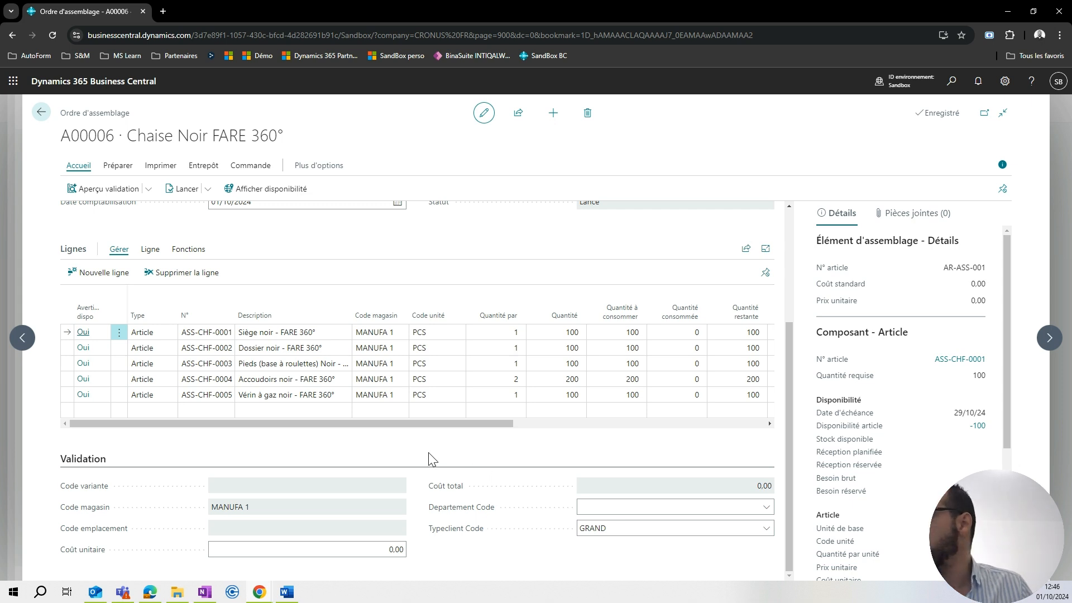
scroll(429, 459, "up", 3)
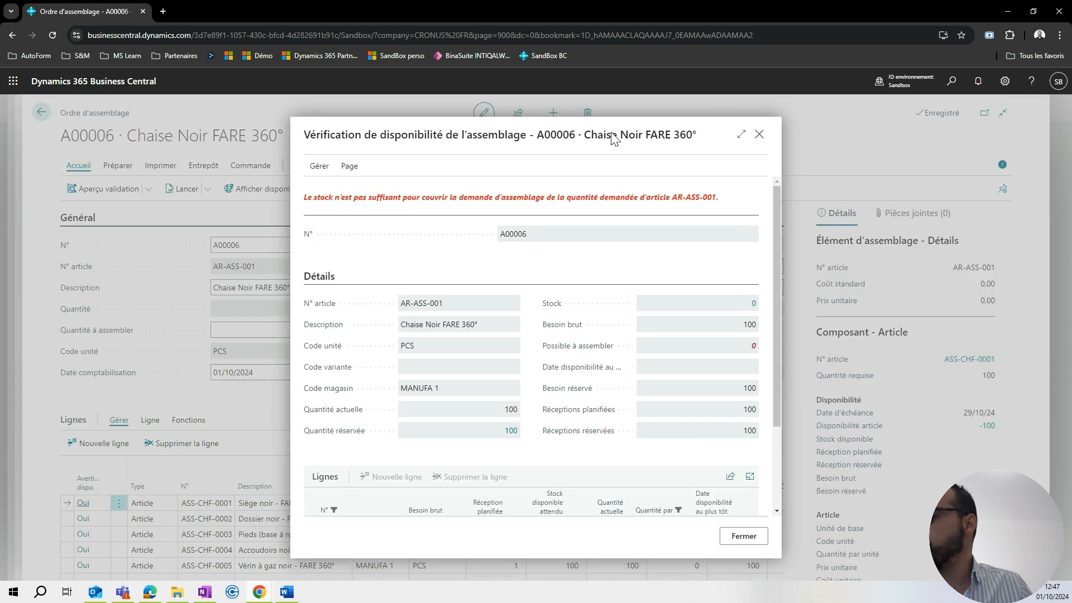
Open the assembly availability check in full view and examine the availability details for the chair and its components.
left_click(740, 135)
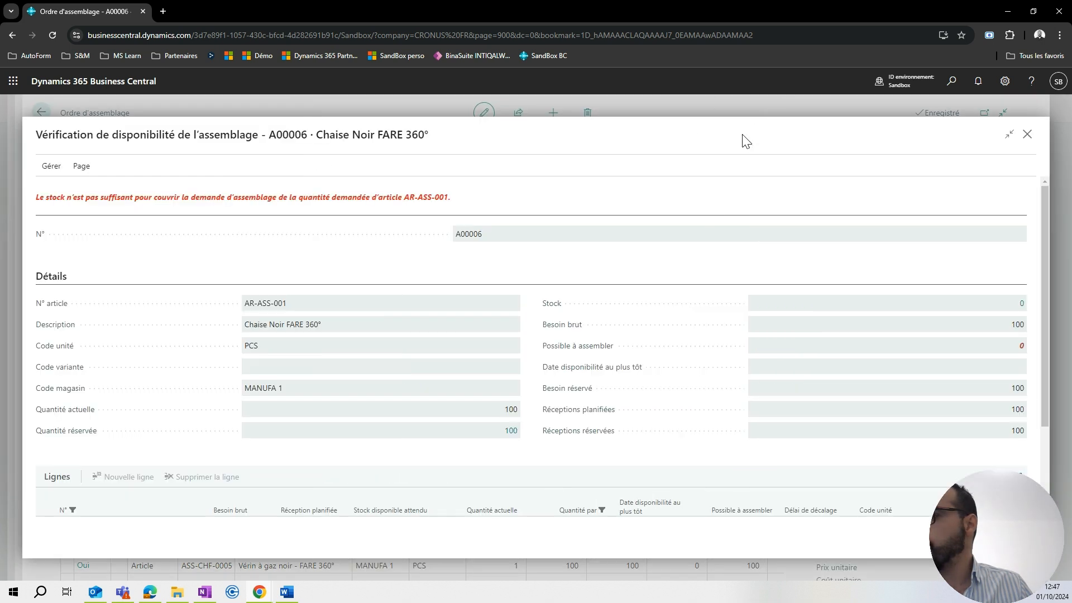
scroll(551, 313, "down", 1)
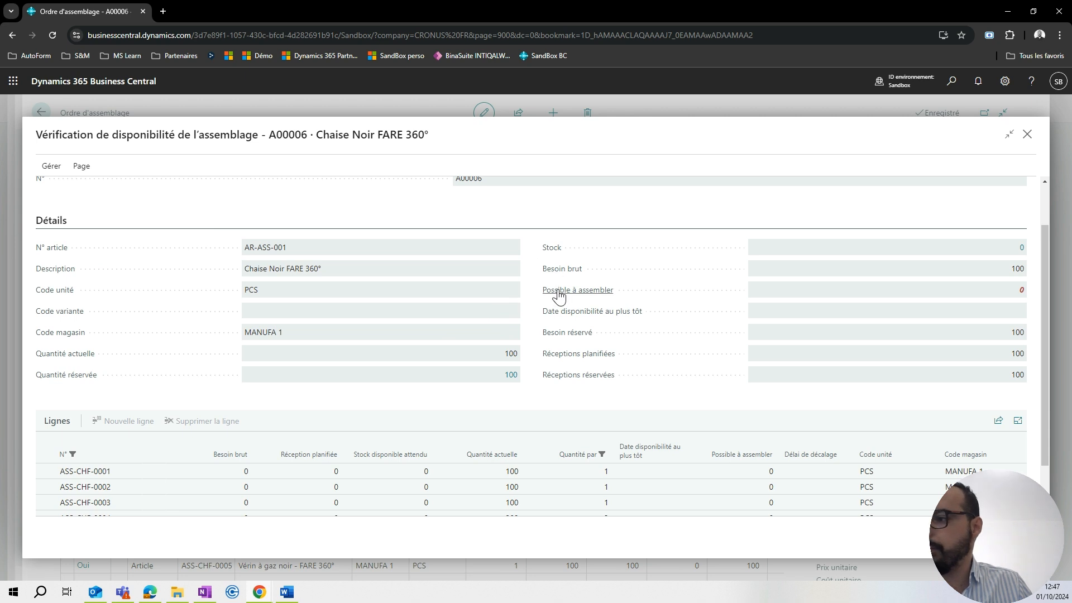
mouse_move(558, 275)
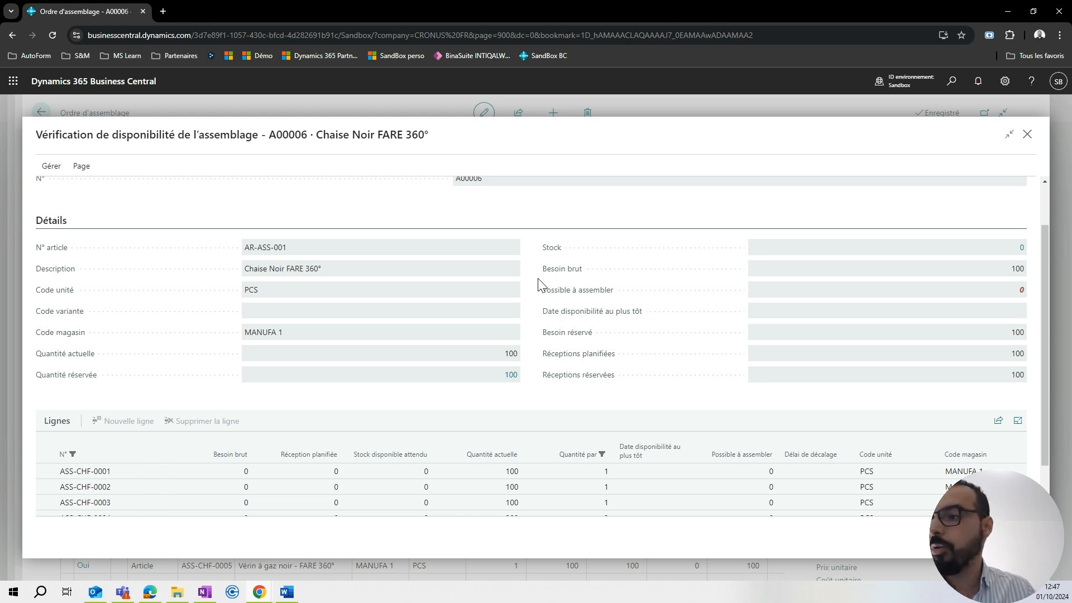
mouse_move(560, 316)
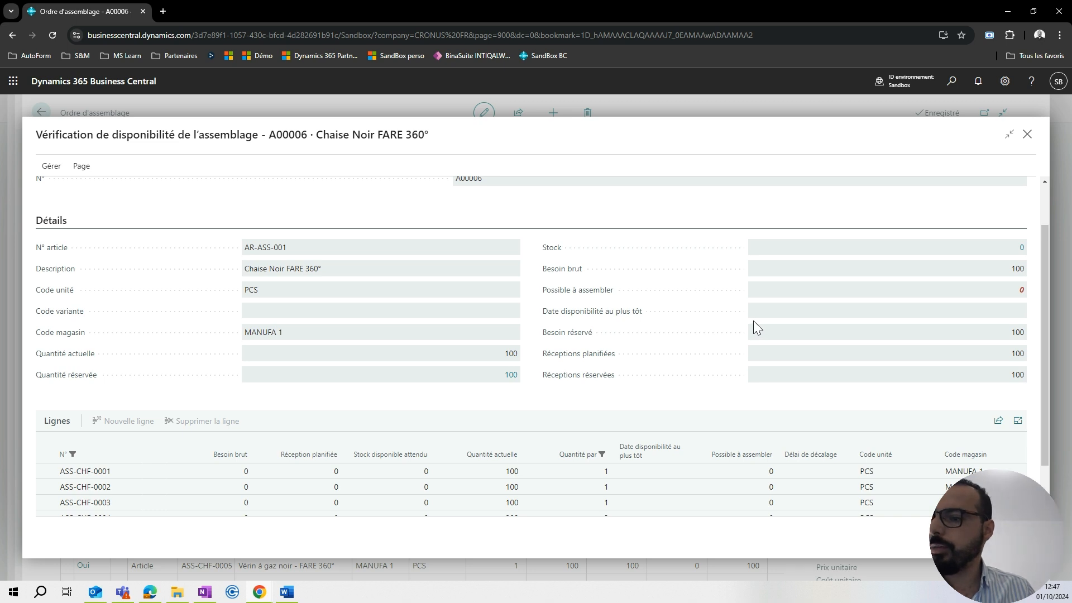
scroll(541, 316, "down", 1)
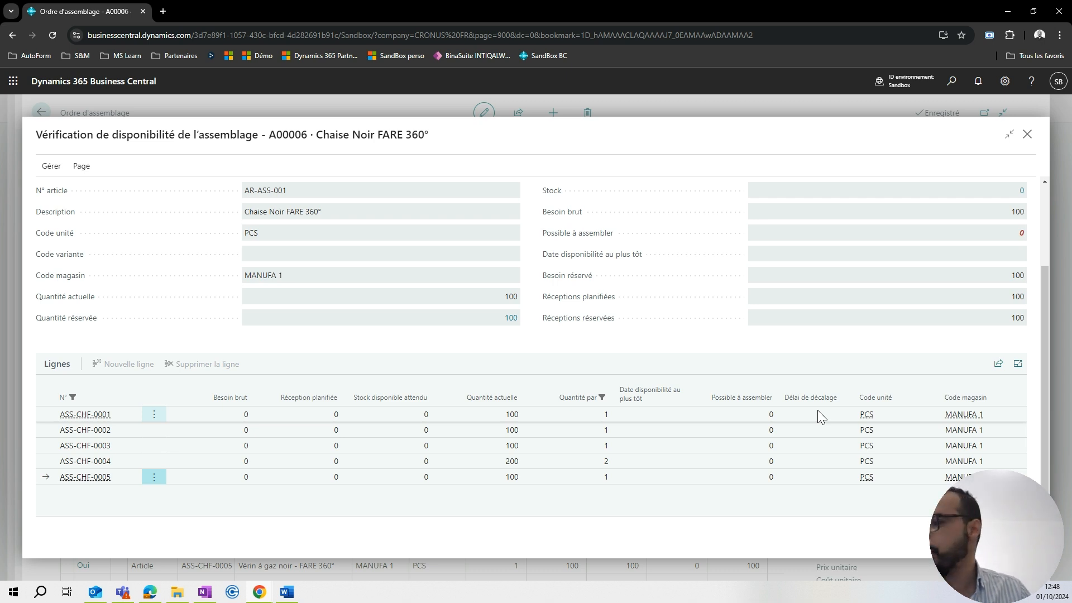
Close the availability check and review the header and component lines of the chair's assembly order.
scroll(559, 408, "up", 2)
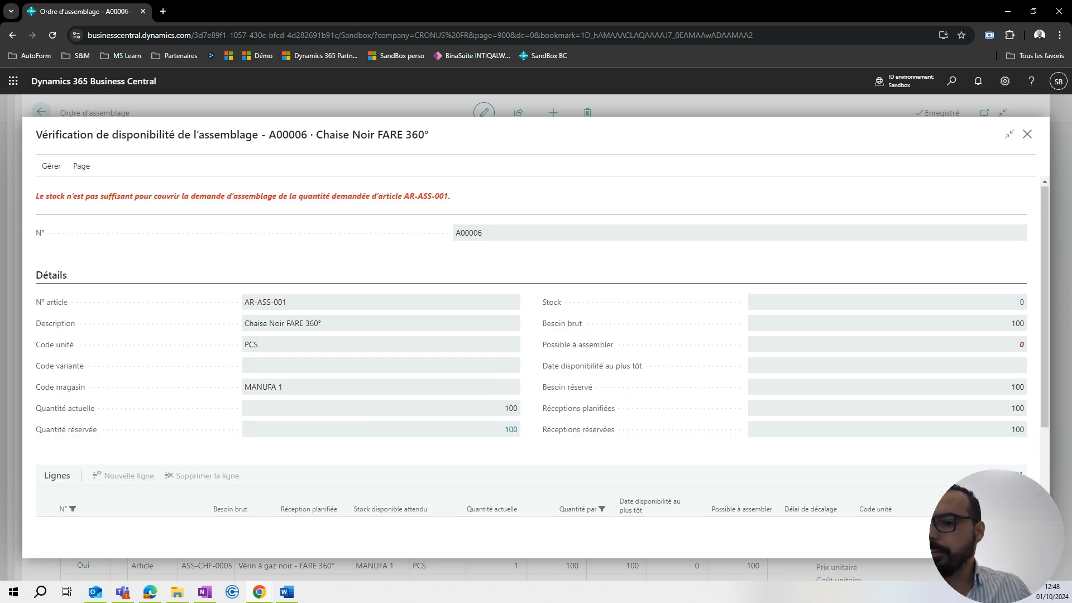
key("Escape")
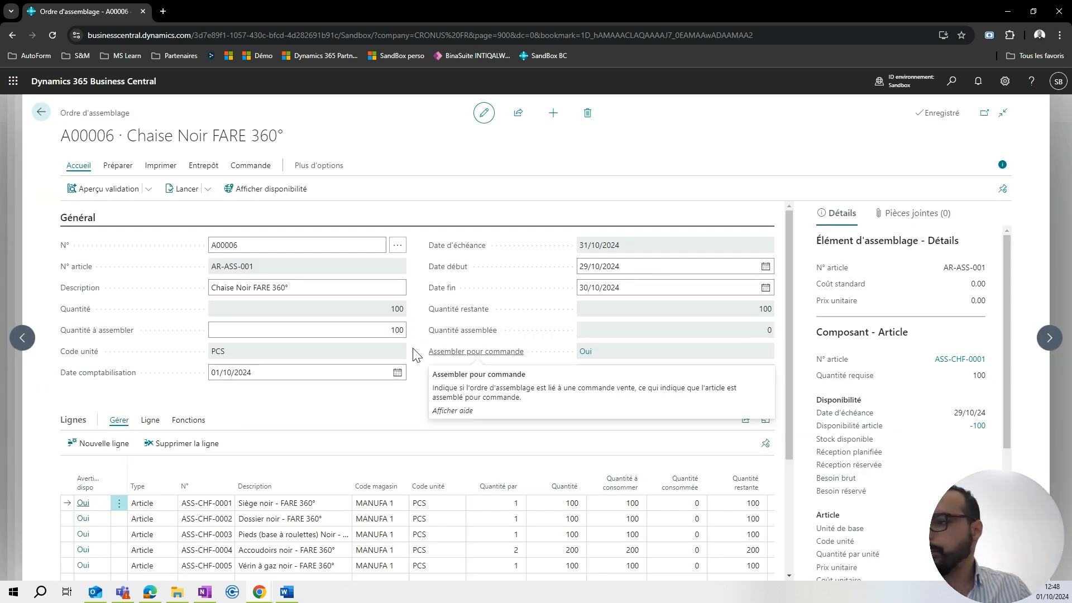
scroll(419, 333, "down", 2)
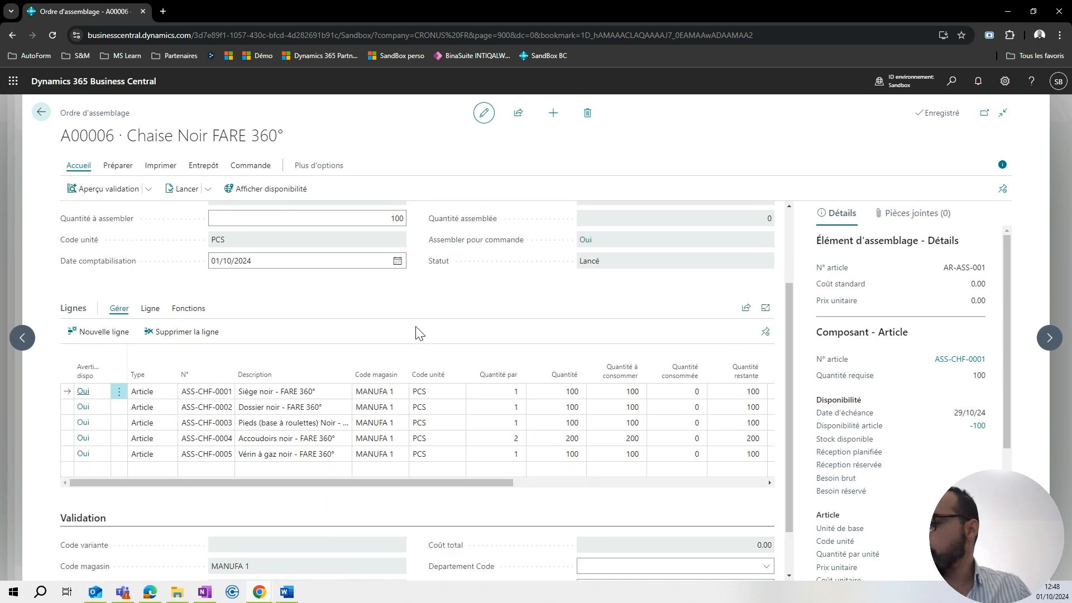
scroll(419, 333, "up", 2)
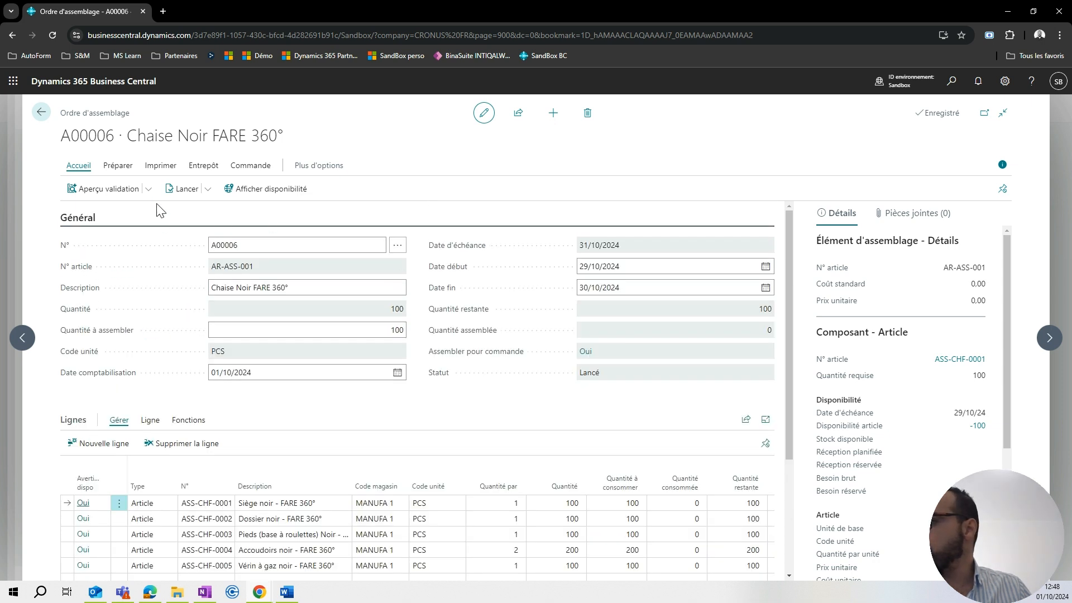
left_click(283, 244)
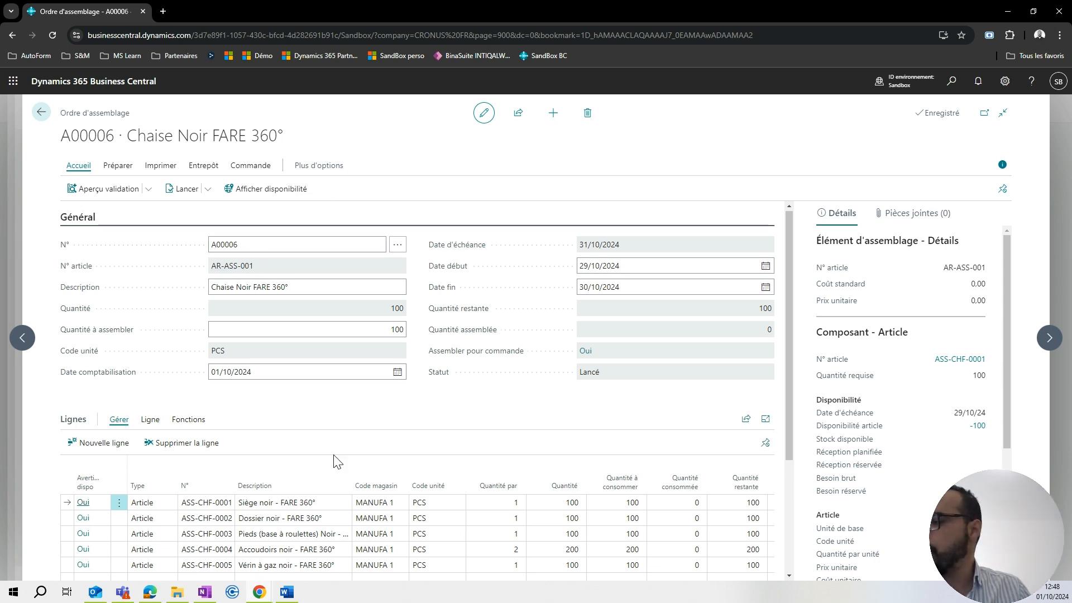
scroll(335, 460, "down", 1)
scroll(422, 342, "up", 1)
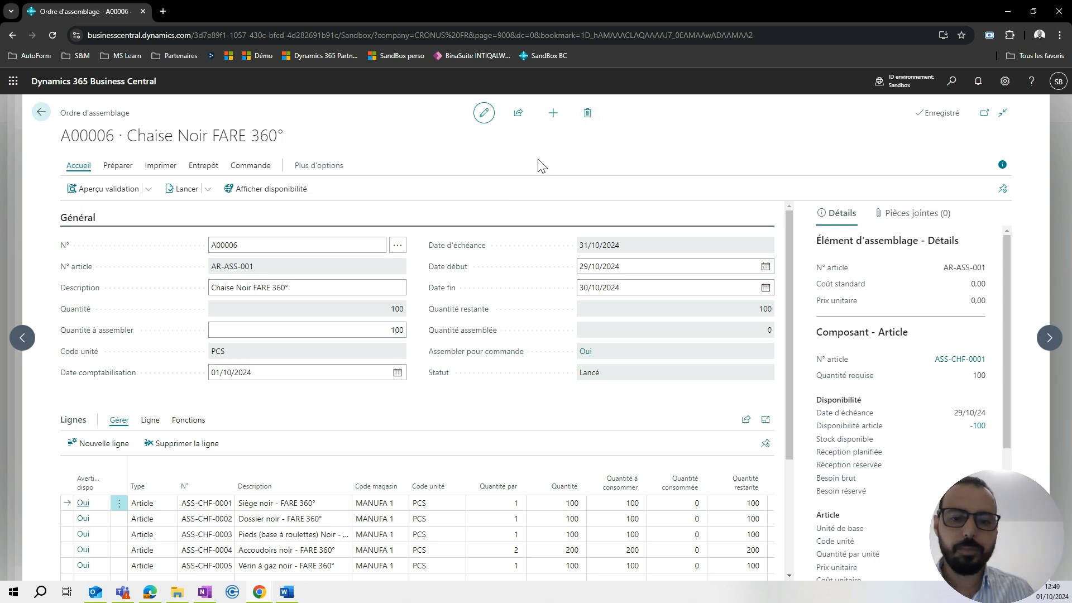
Try to delete the assembly order for Chaise Noir FARE 360°.
left_click(586, 117)
left_click(577, 373)
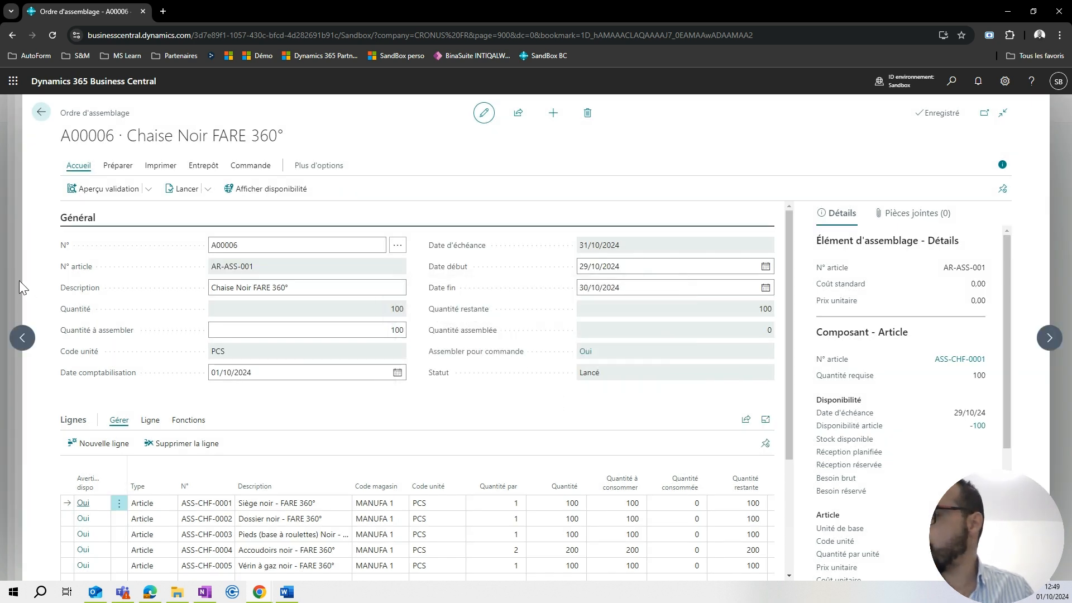
Return from the assembly order to the Trey Research sales order, expand its notifications, and delete the sales order.
key("Escape")
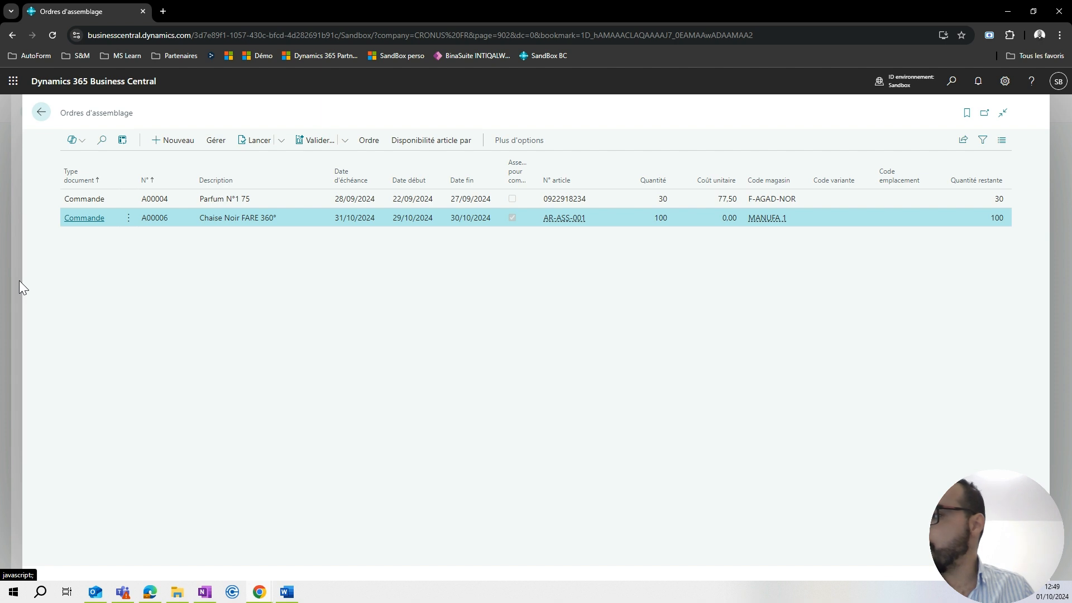
left_click(19, 280)
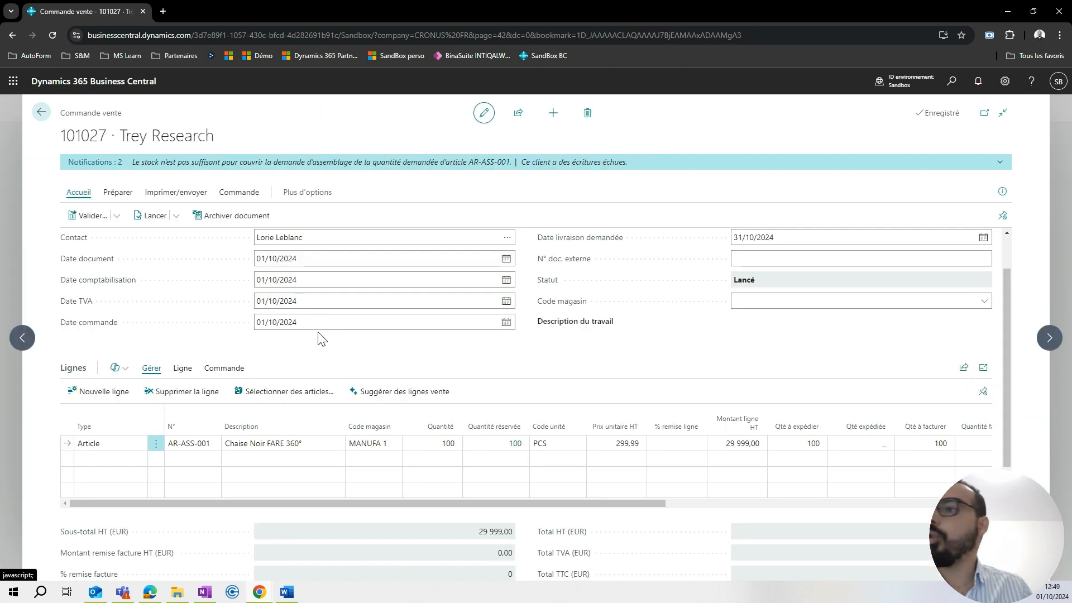
left_click(1001, 163)
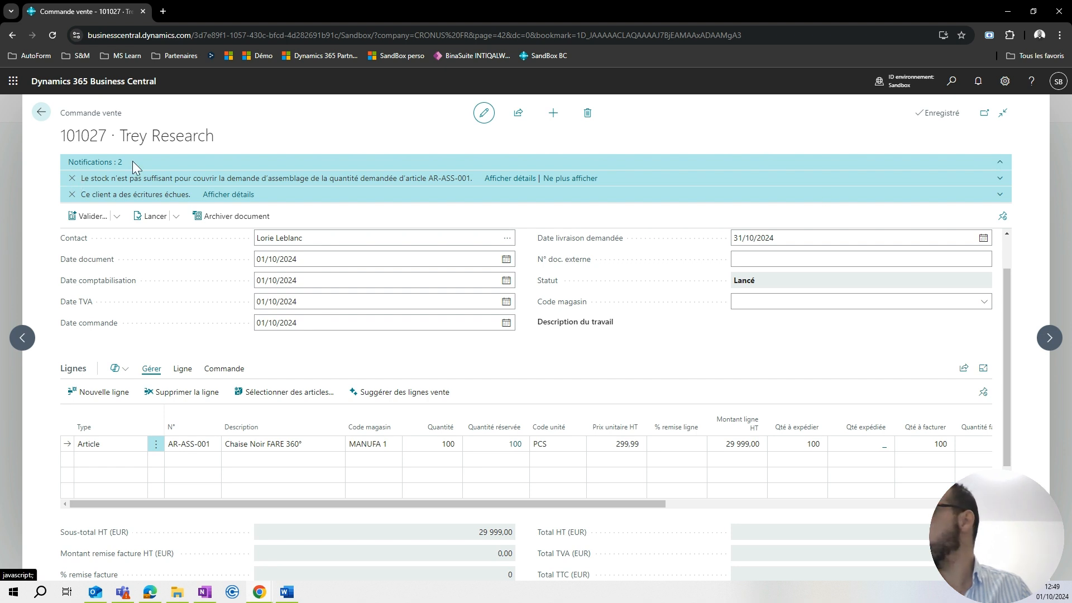
left_click(591, 119)
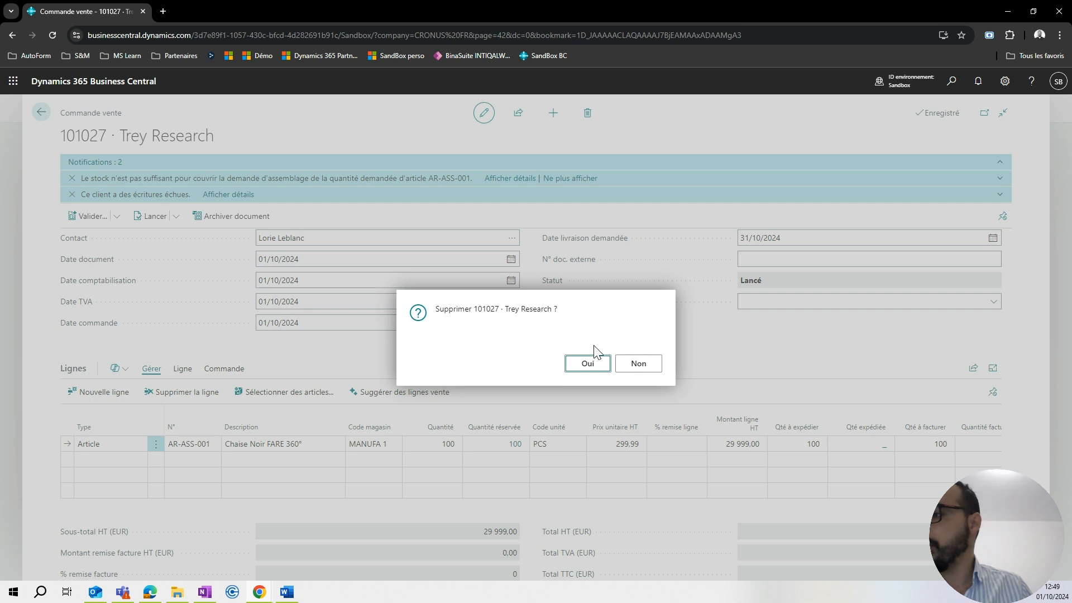
left_click(591, 360)
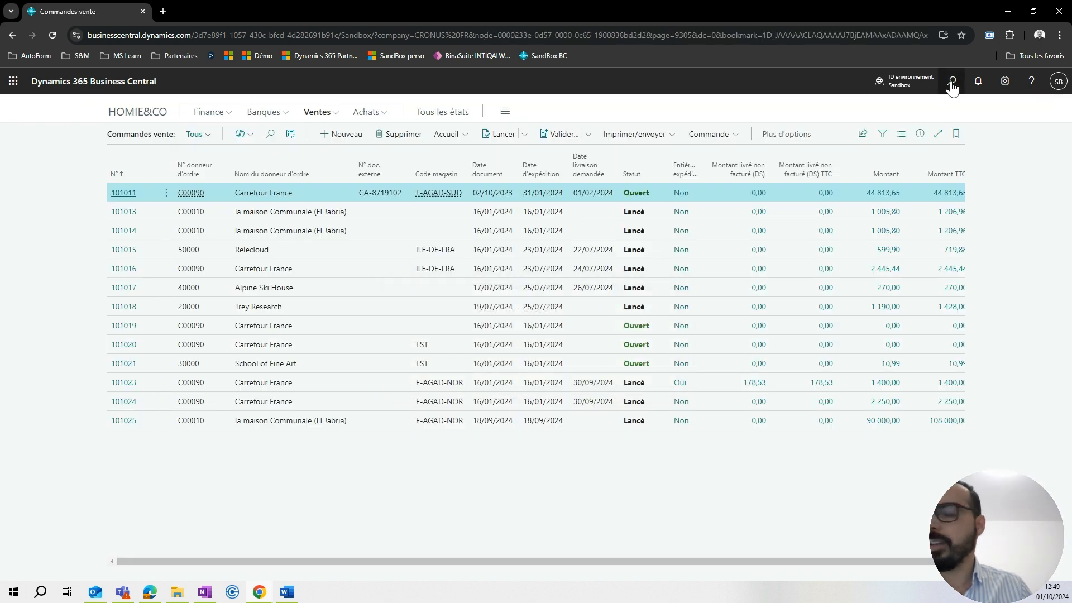
Search for "ordre assemblage" and open the Ordres d'assemblage list.
left_click(952, 83)
type("ordre assemblage")
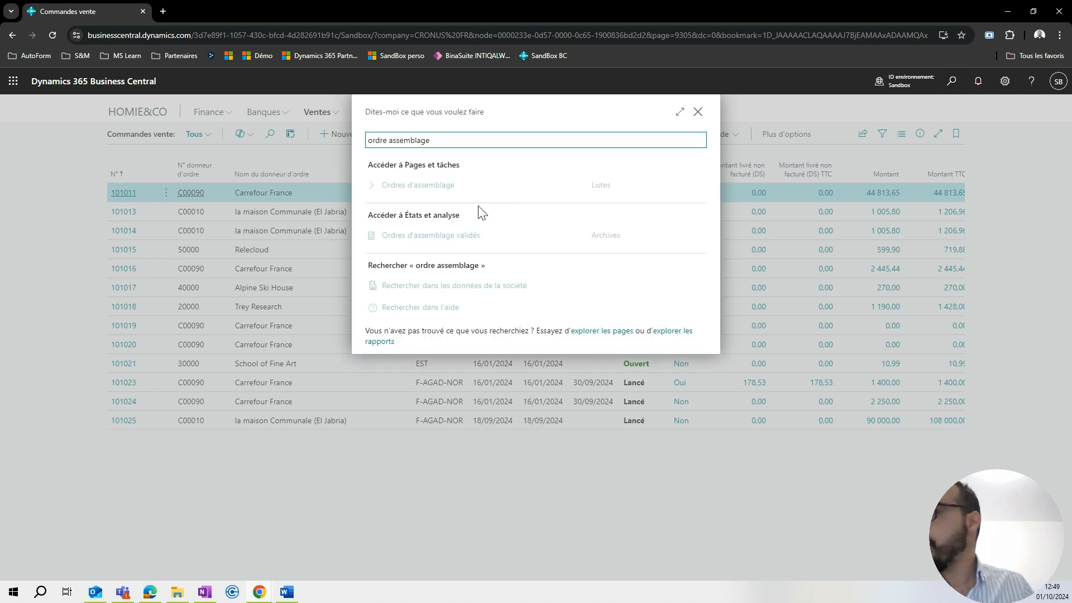
left_click(419, 186)
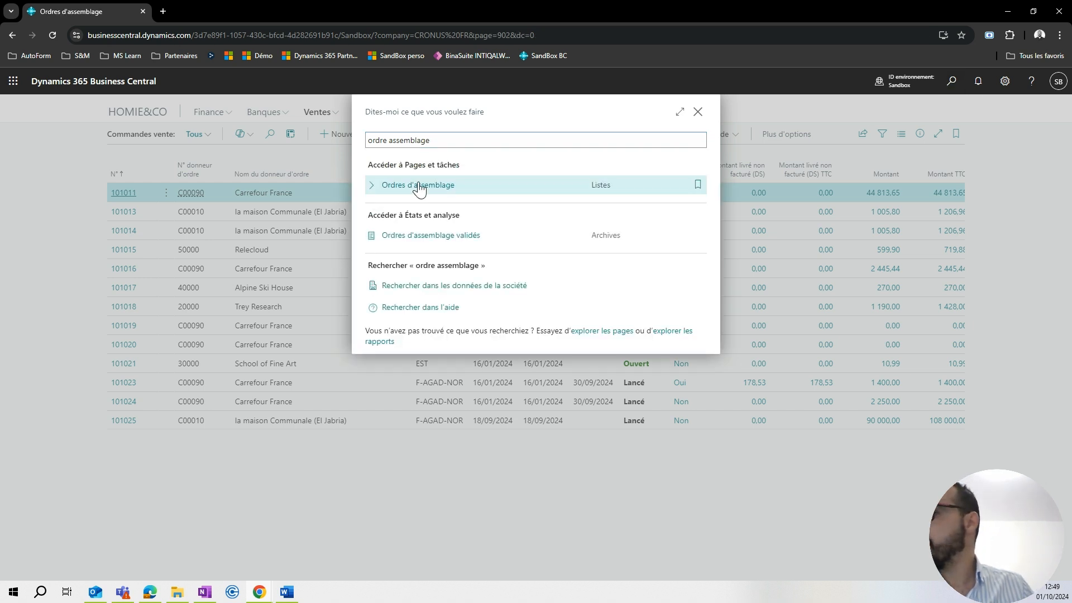